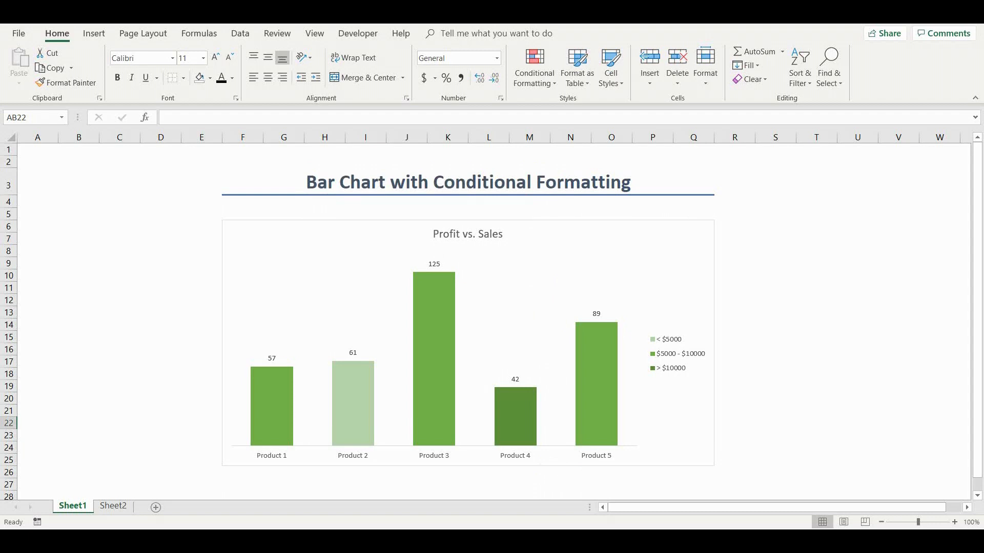
# - Switch to Sheet2 and examine the formula behind Product 1's profit
pyautogui.click(114, 506)
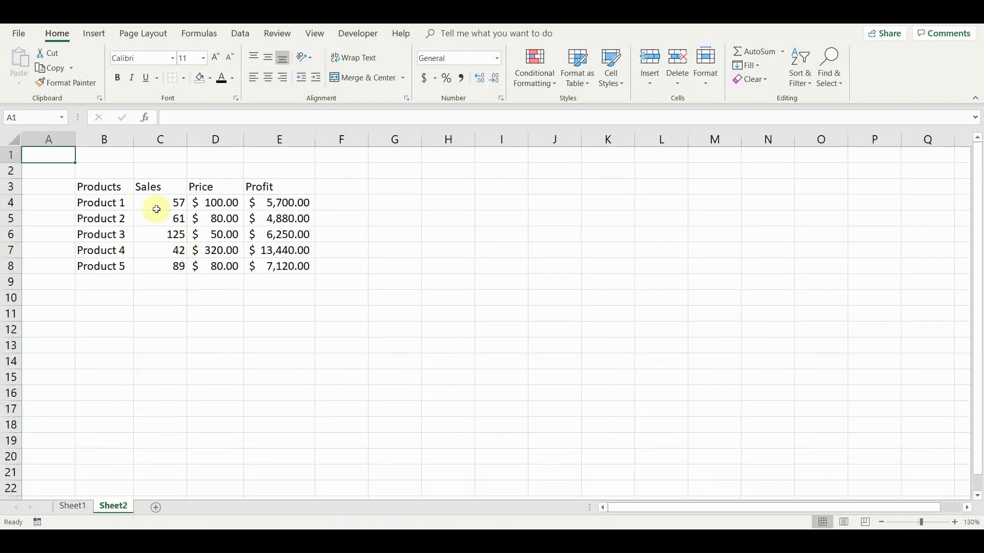
pyautogui.click(282, 202)
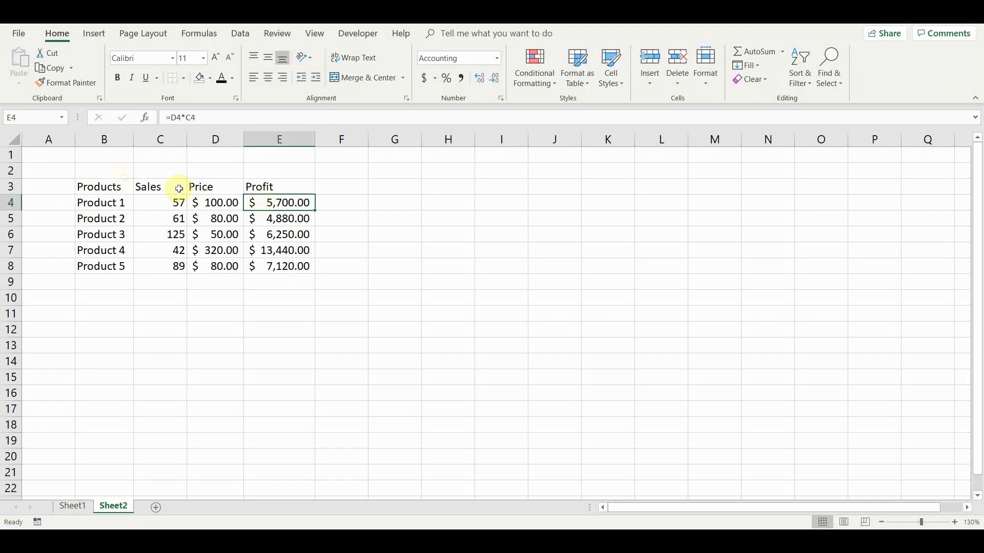
pyautogui.click(50, 157)
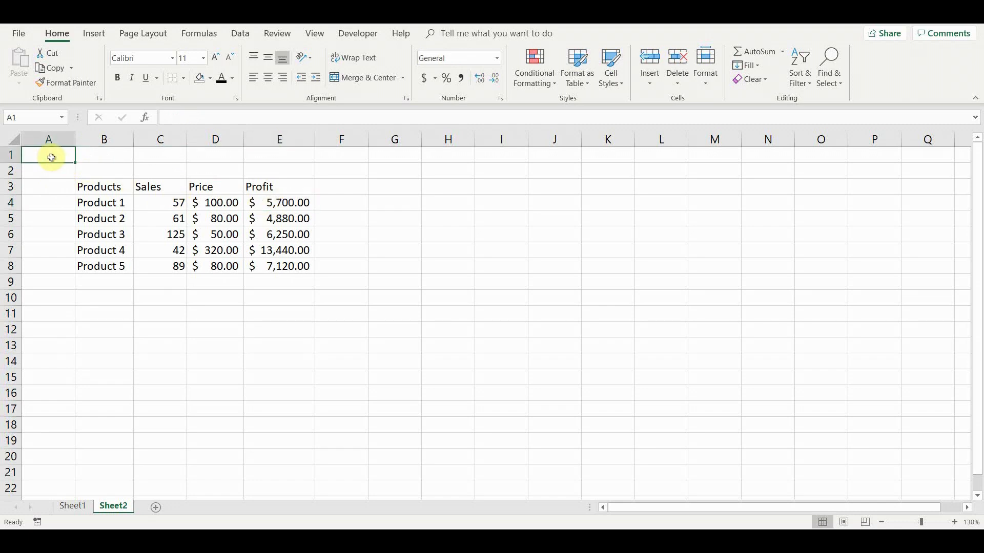
# - Convert the product data in B3:E8 into a table with its header row, and turn off the filter buttons
pyautogui.moveTo(99, 187); pyautogui.dragTo(285, 264)
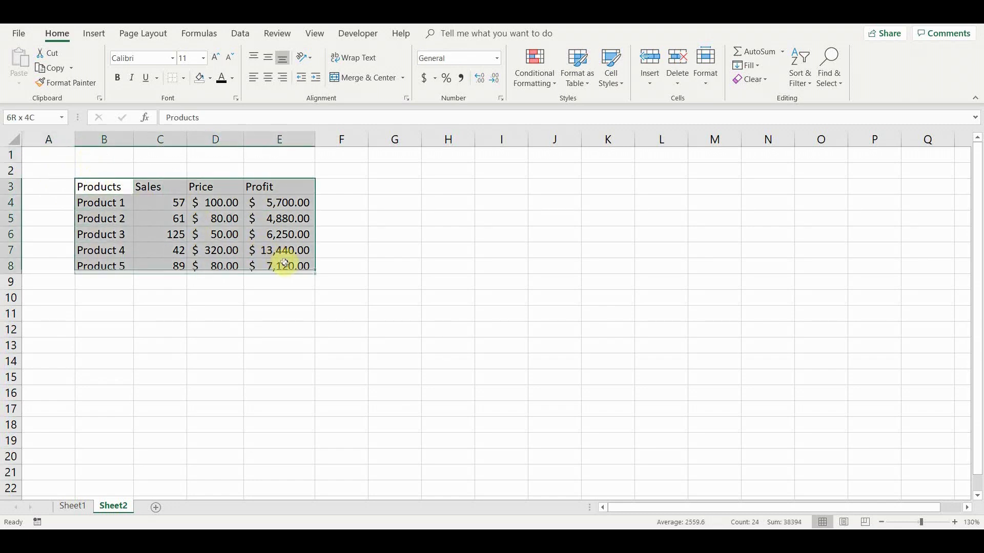
pyautogui.click(94, 34)
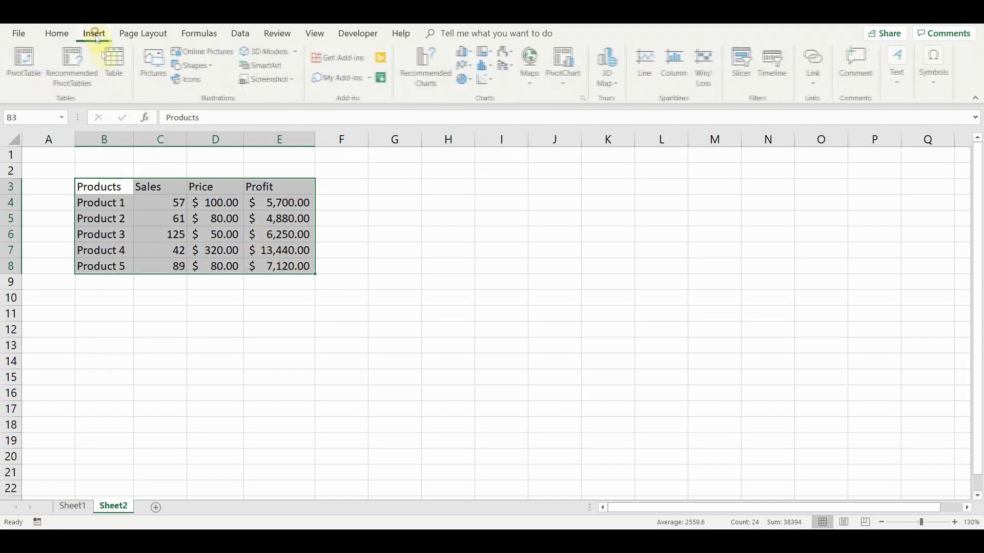
pyautogui.click(115, 64)
pyautogui.click(474, 170)
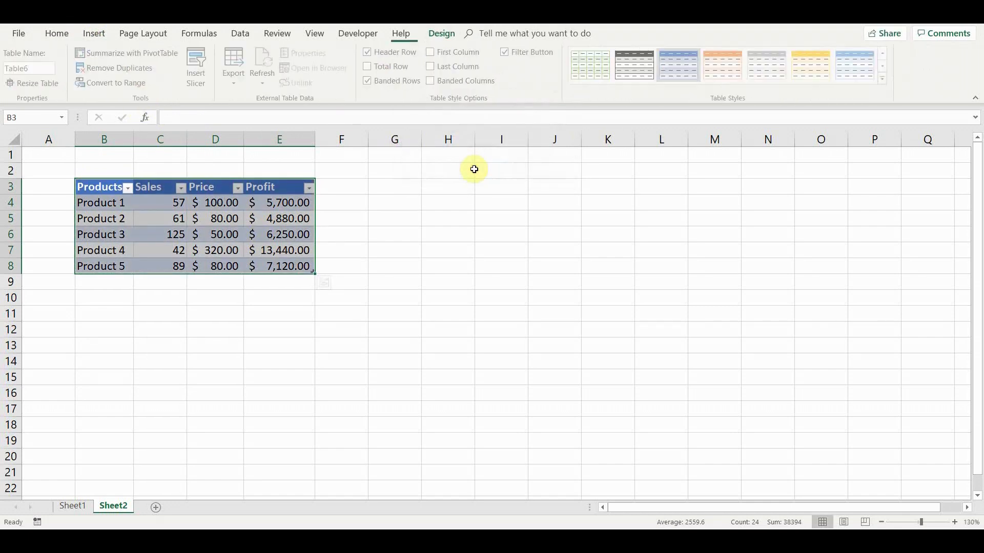
pyautogui.click(505, 52)
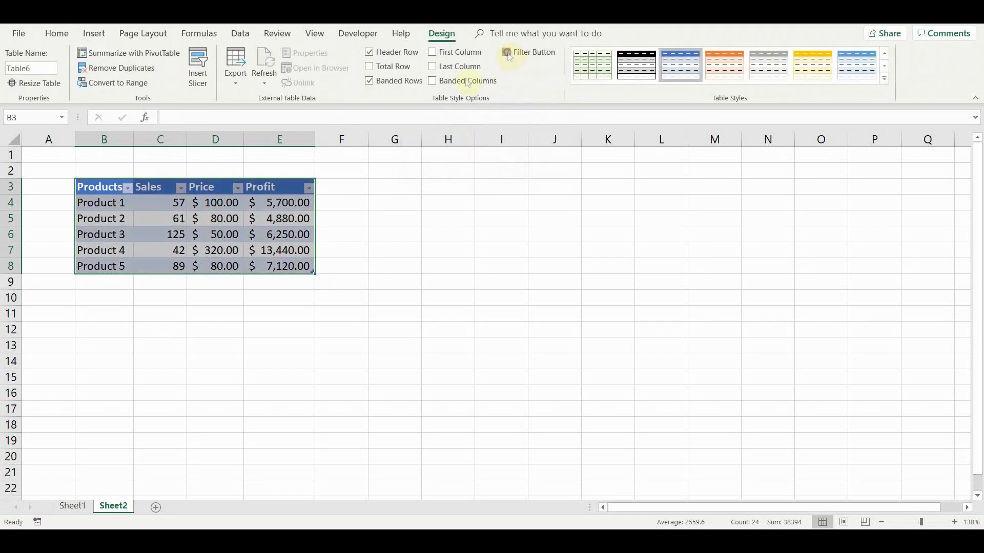
pyautogui.click(65, 152)
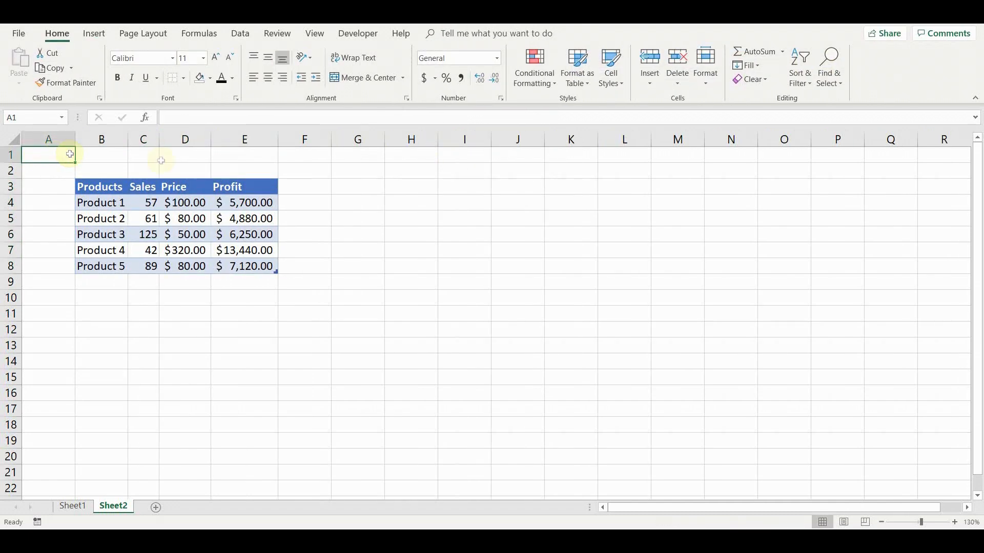
# - Add three table columns beside Profit, headed "< $5000", "$5000 - $10000" and "> $10000"
pyautogui.click(300, 188)
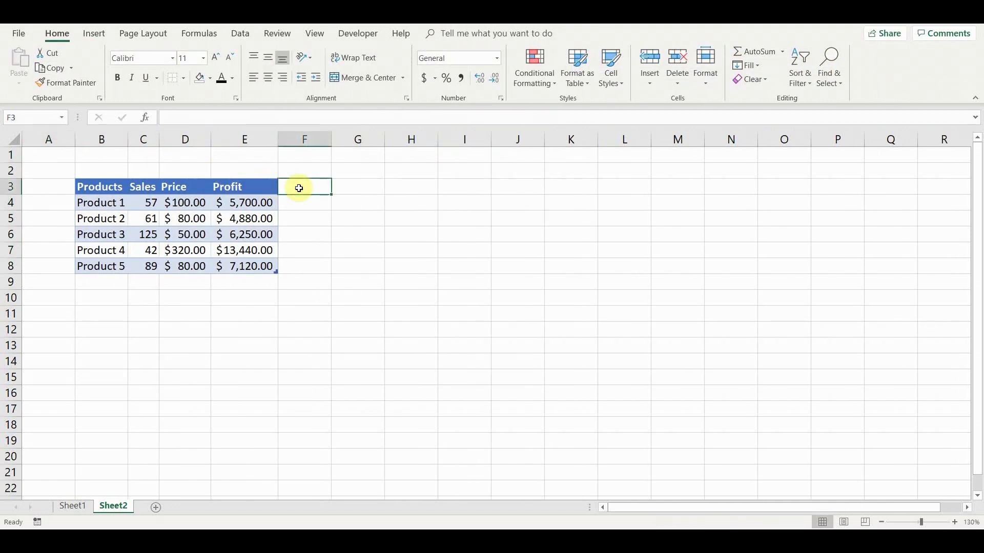
pyautogui.write('<')
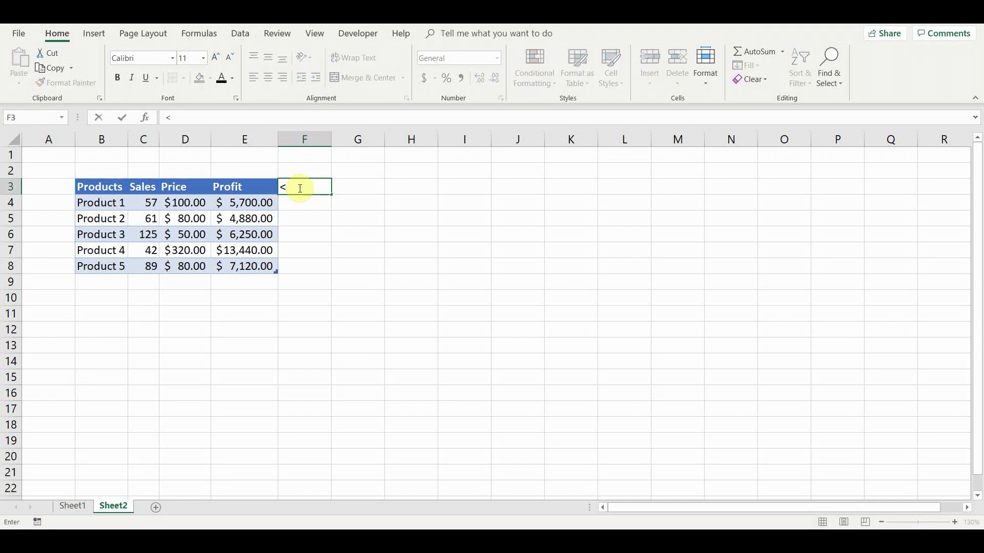
pyautogui.write(' $5000')
pyautogui.press('Tab')
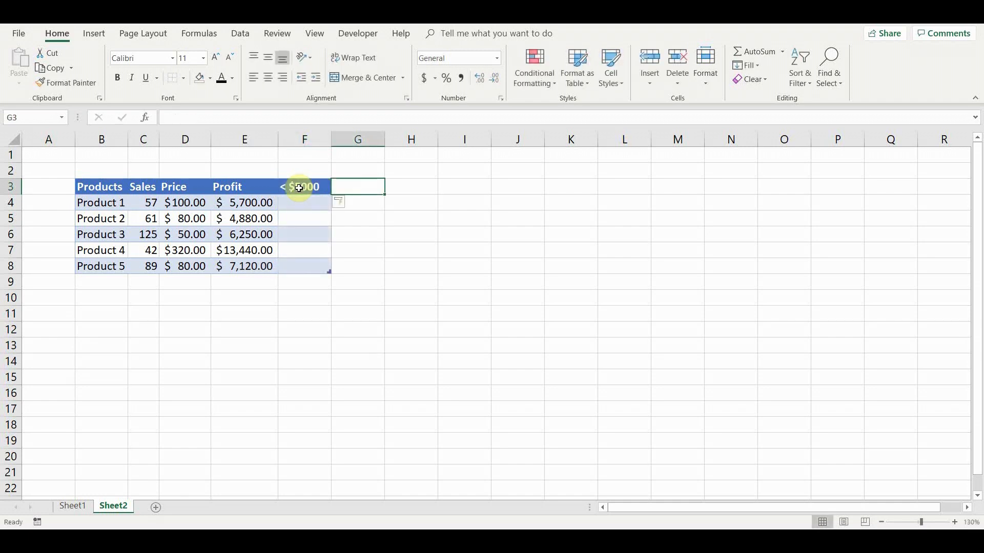
pyautogui.write('$5000')
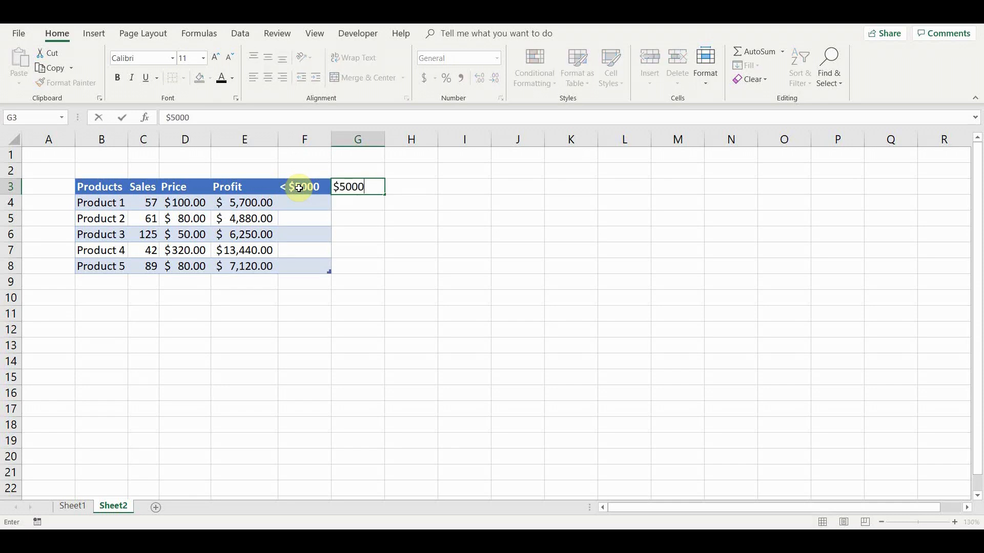
pyautogui.write(' - $10000')
pyautogui.press('Tab')
pyautogui.write('> $')
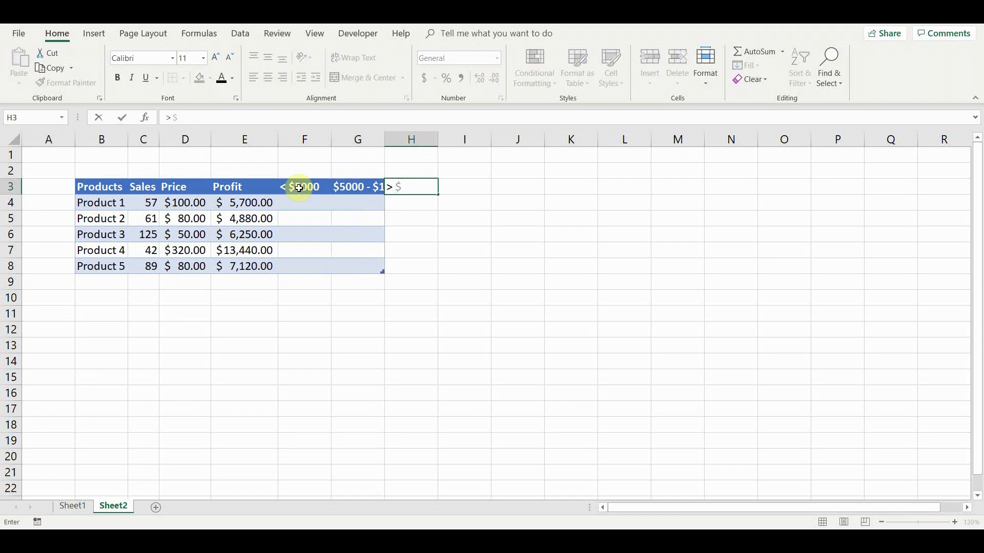
pyautogui.write('10000')
pyautogui.press('Return')
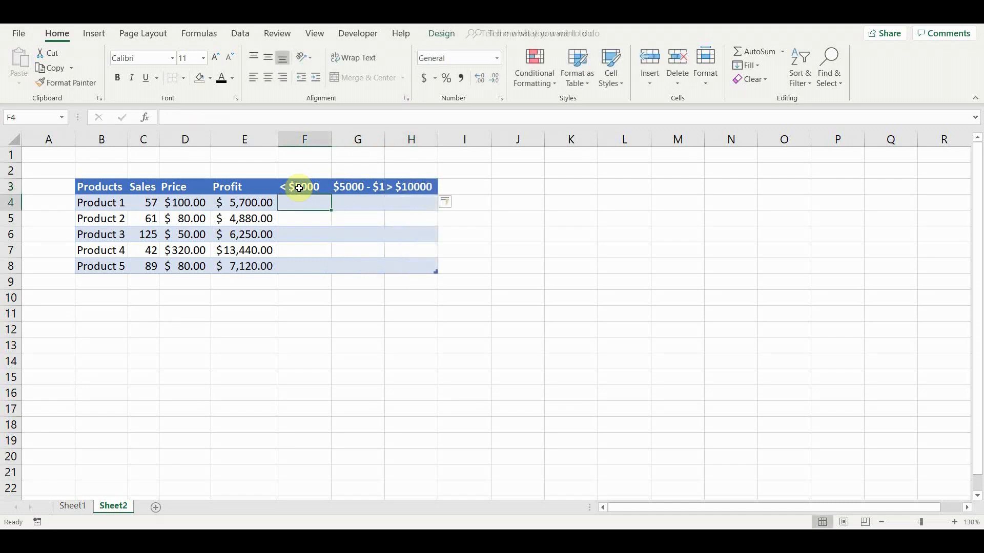
# - Autofit the widths of columns B through H to their contents
pyautogui.moveTo(117, 140); pyautogui.dragTo(402, 137)
pyautogui.doubleClick(385, 138)
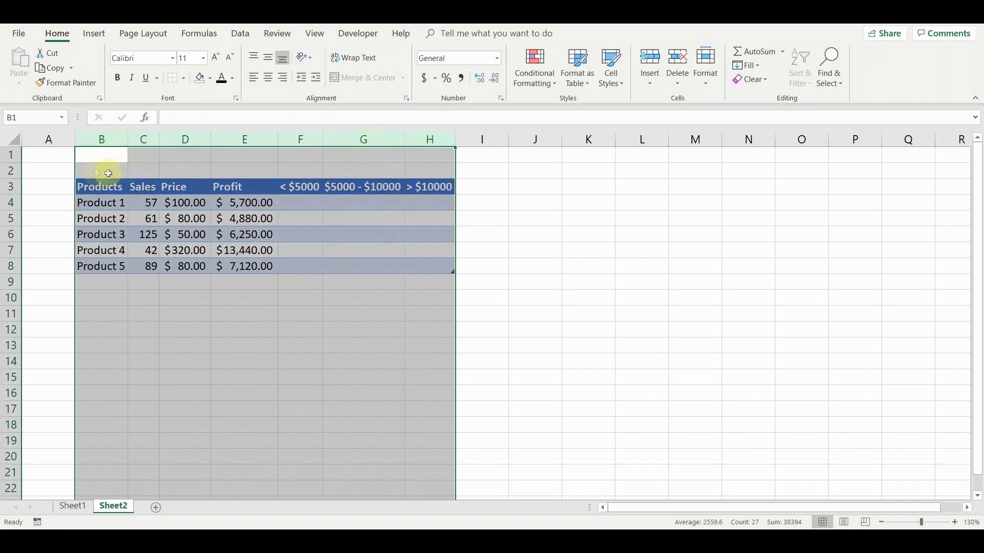
pyautogui.click(56, 152)
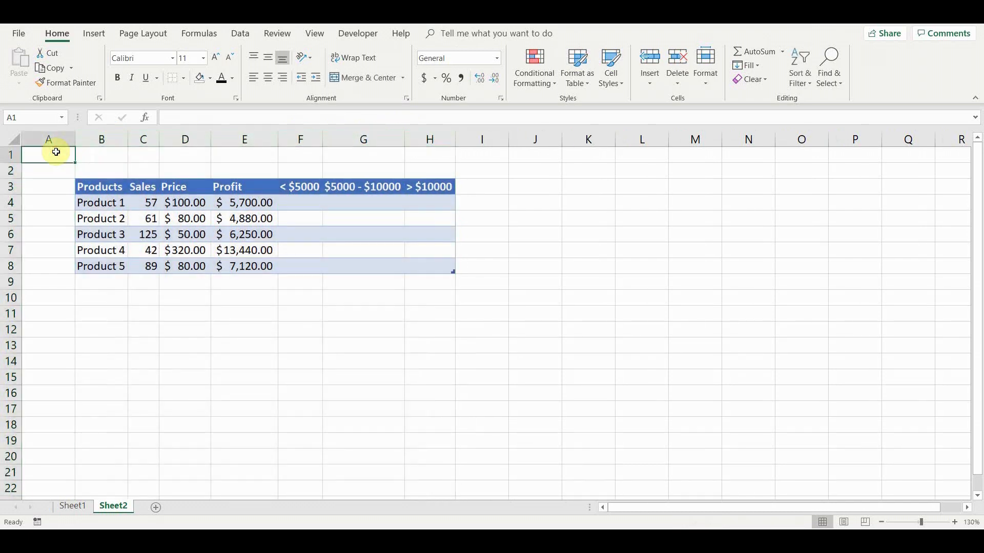
# - Enter the profit thresholds above the table headers: 5000 in G2 and 10000 in H2
pyautogui.click(343, 174)
pyautogui.write('5000')
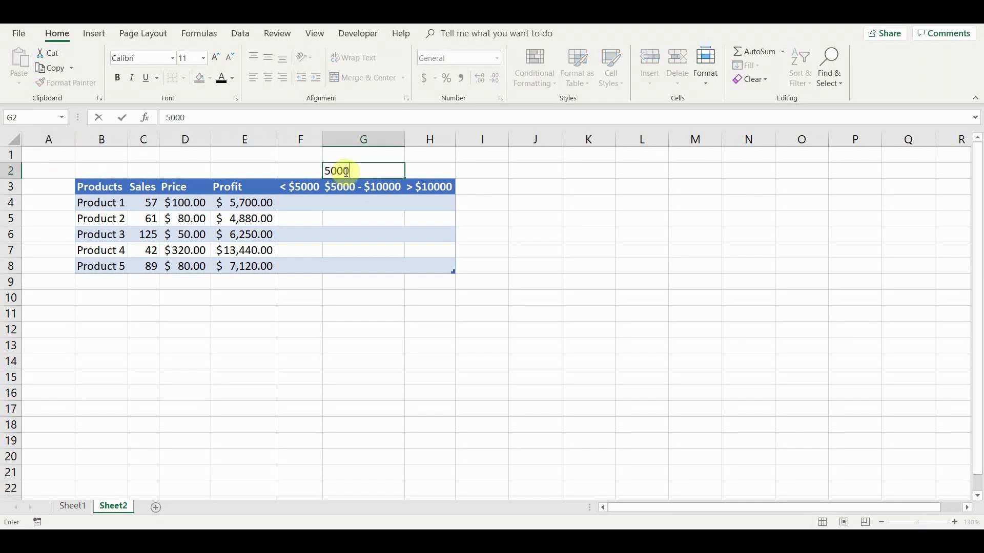
pyautogui.press('Tab')
pyautogui.write('10000')
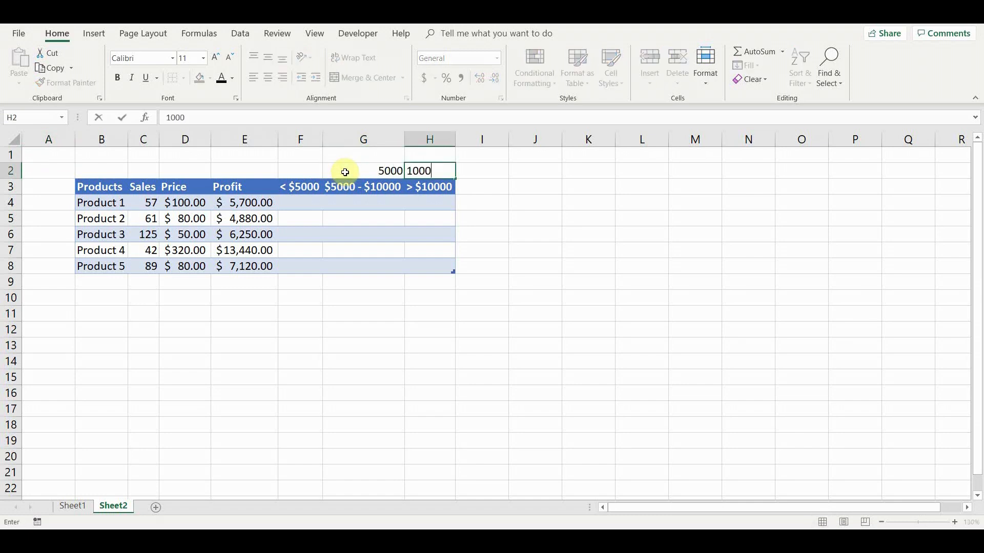
pyautogui.press('Return')
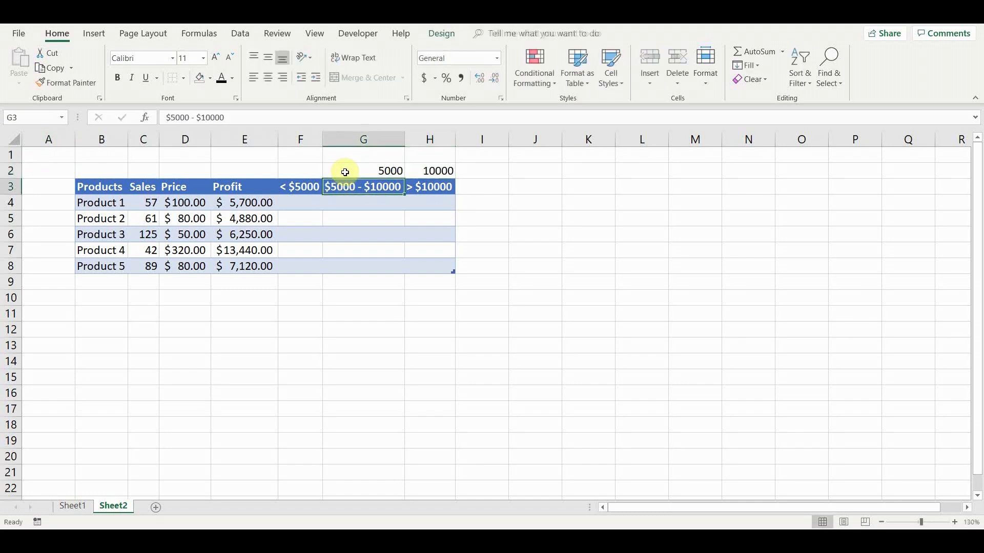
pyautogui.click(300, 201)
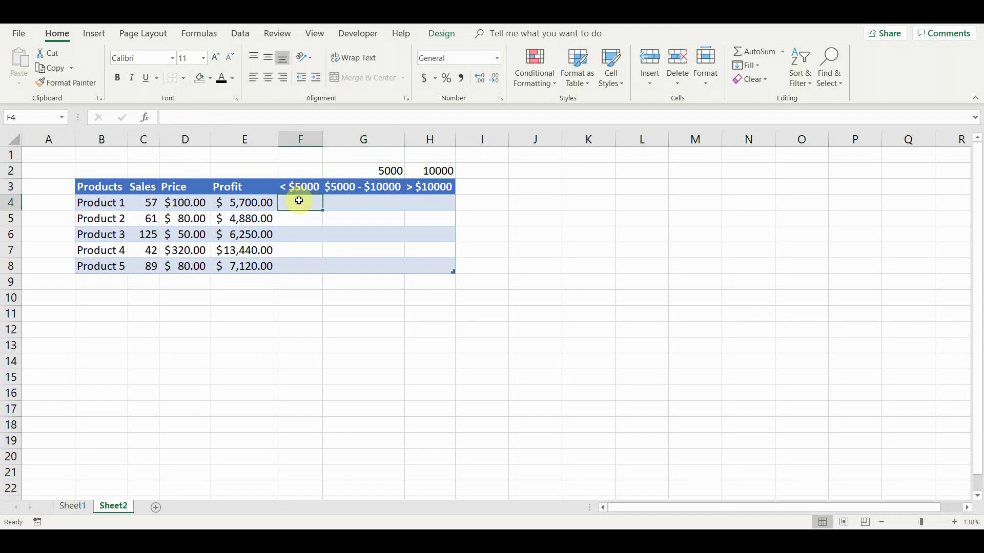
pyautogui.click(185, 117)
pyautogui.write('=if')
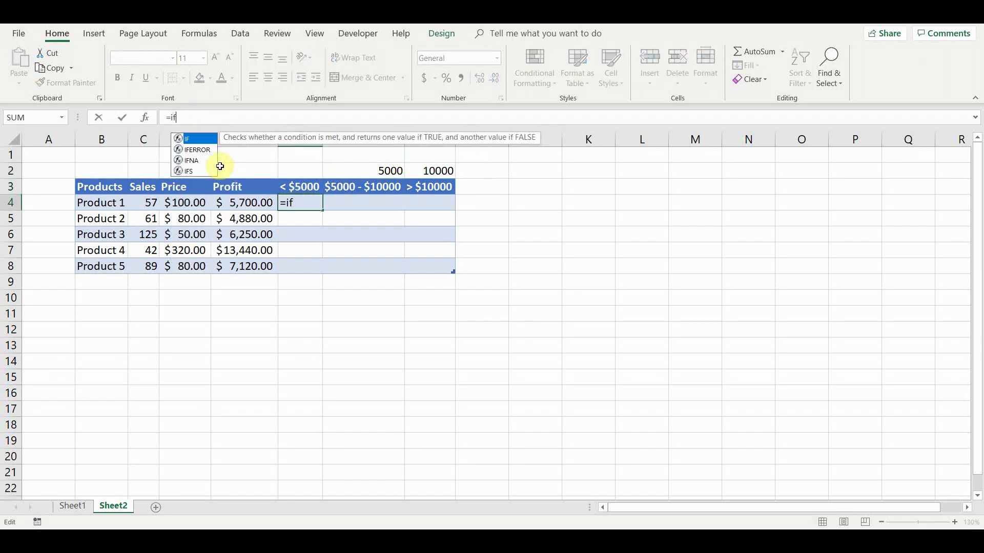
pyautogui.press('Tab')
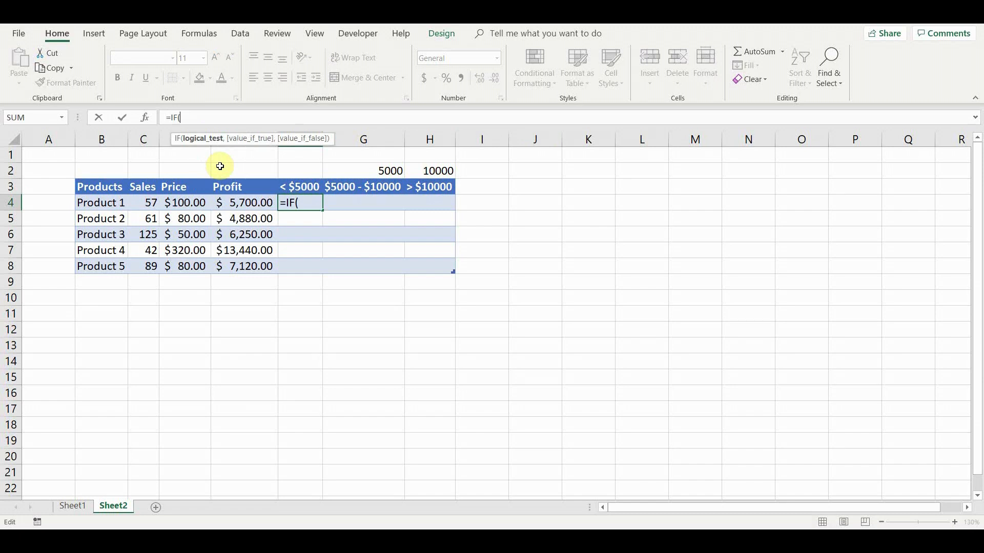
pyautogui.click(248, 202)
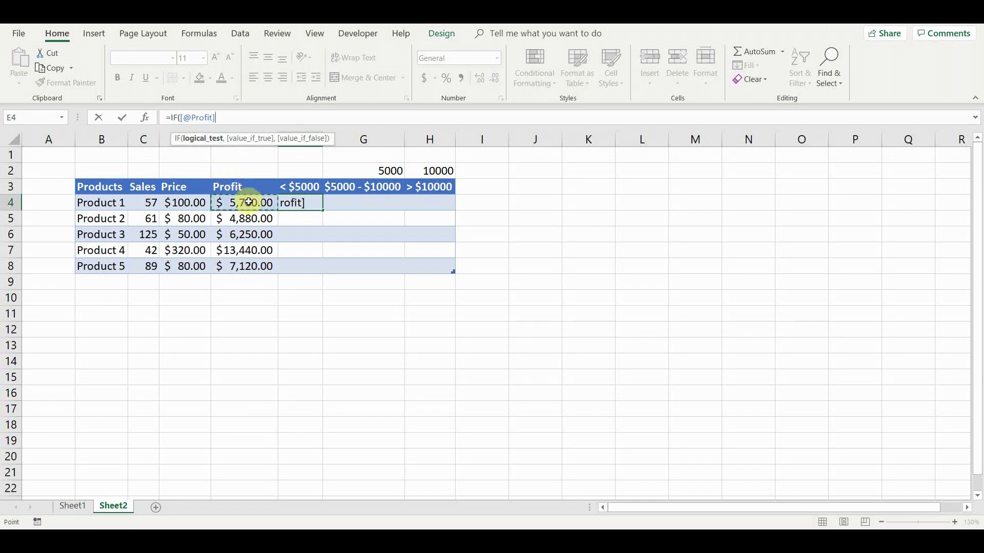
pyautogui.write('<')
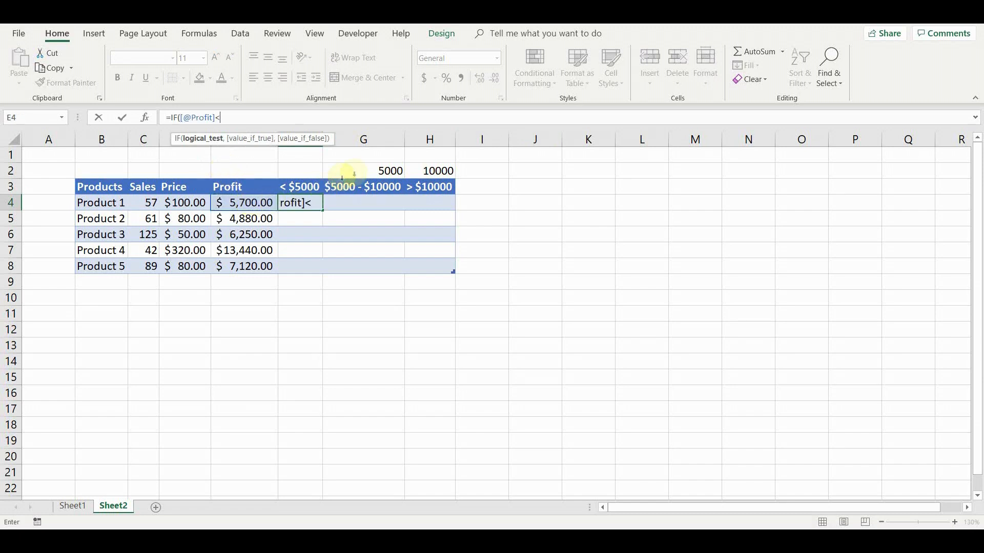
pyautogui.click(354, 173)
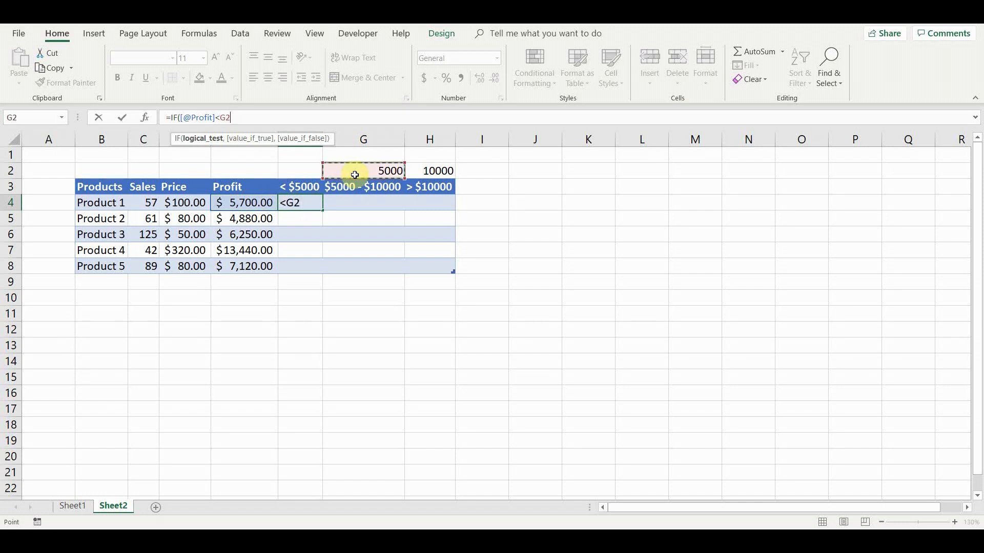
pyautogui.press('F4')
pyautogui.write(',')
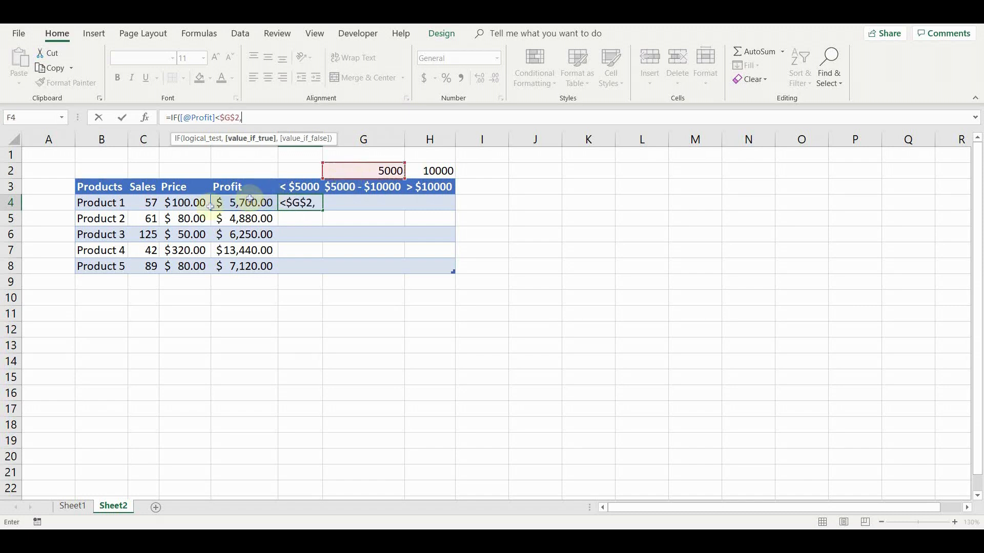
pyautogui.click(152, 202)
pyautogui.write(',')
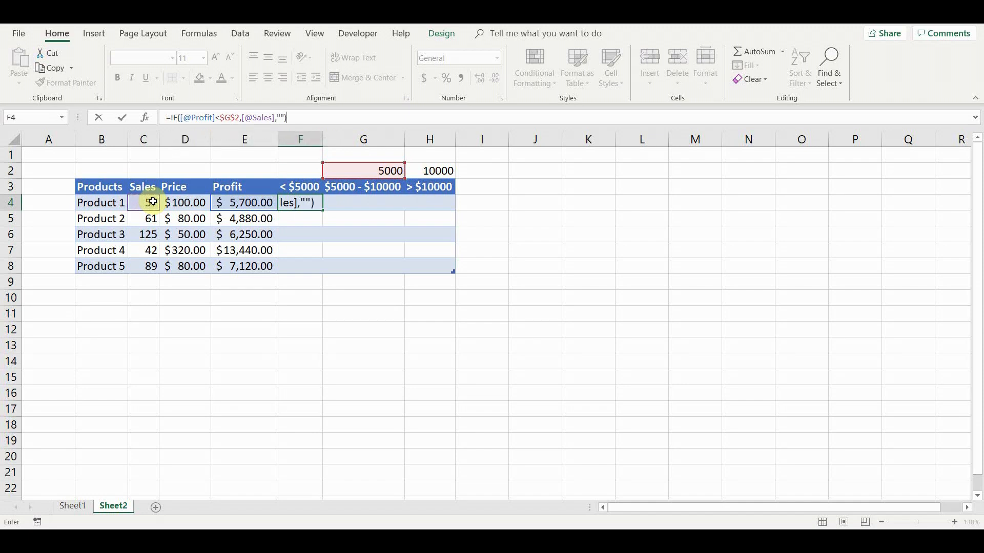
pyautogui.press('Return')
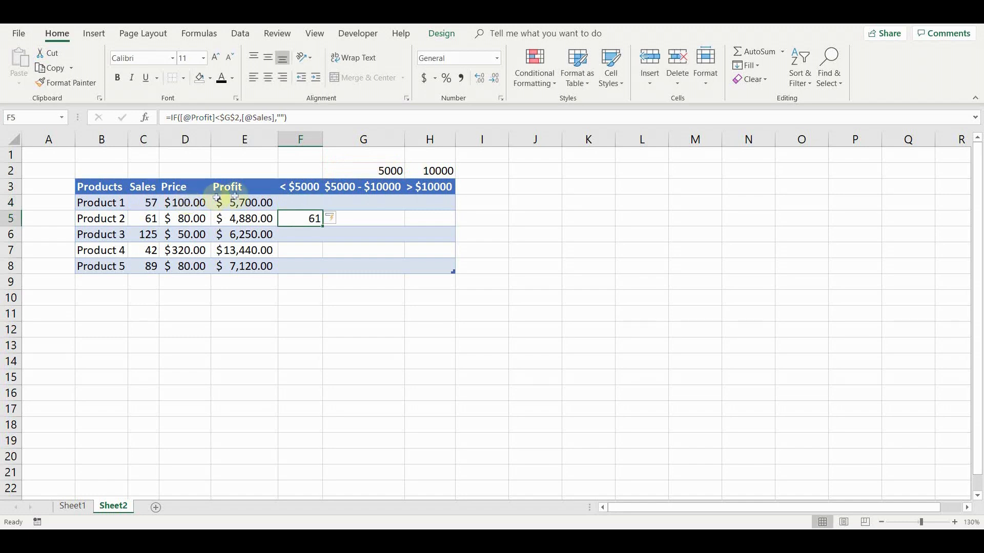
pyautogui.click(353, 202)
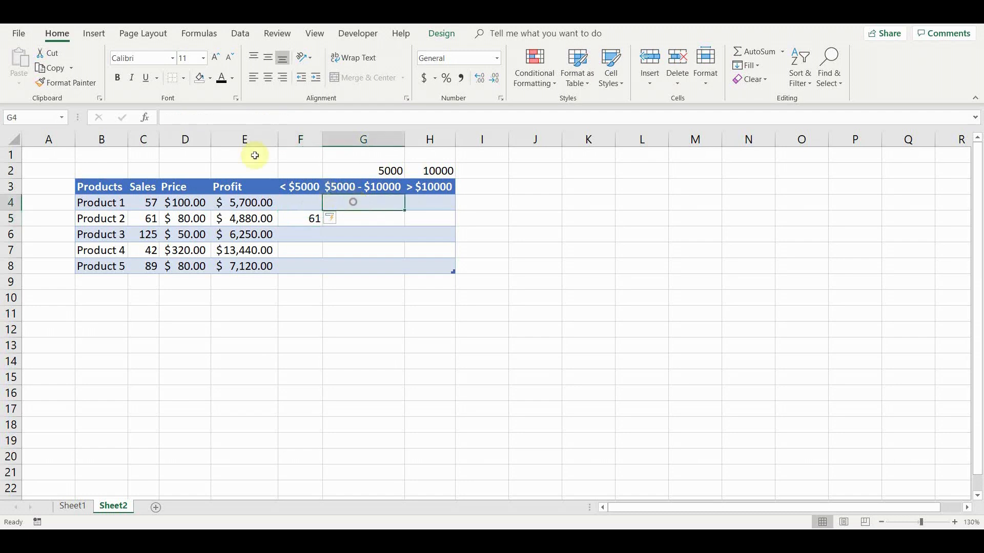
pyautogui.press('F2')
pyautogui.write('=IF(an')
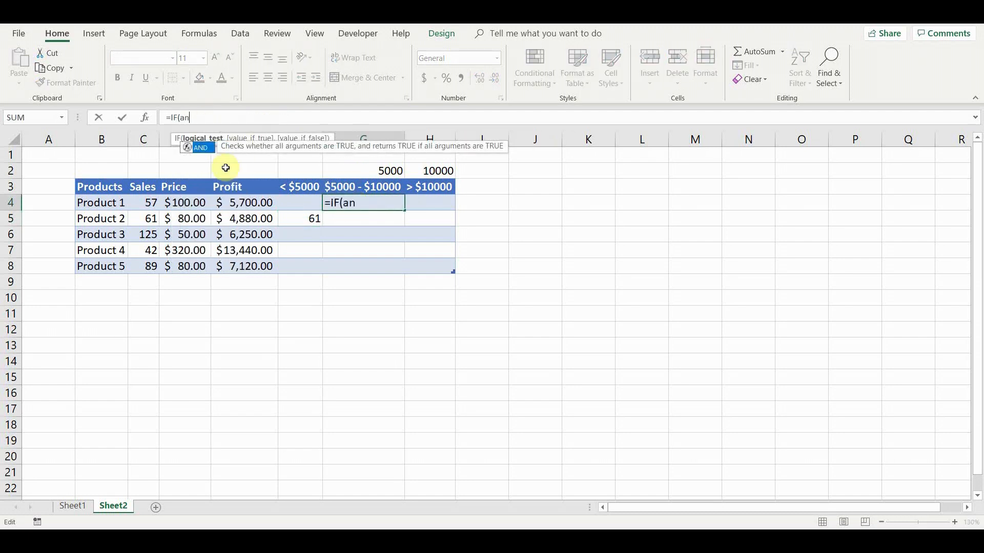
pyautogui.press('Tab')
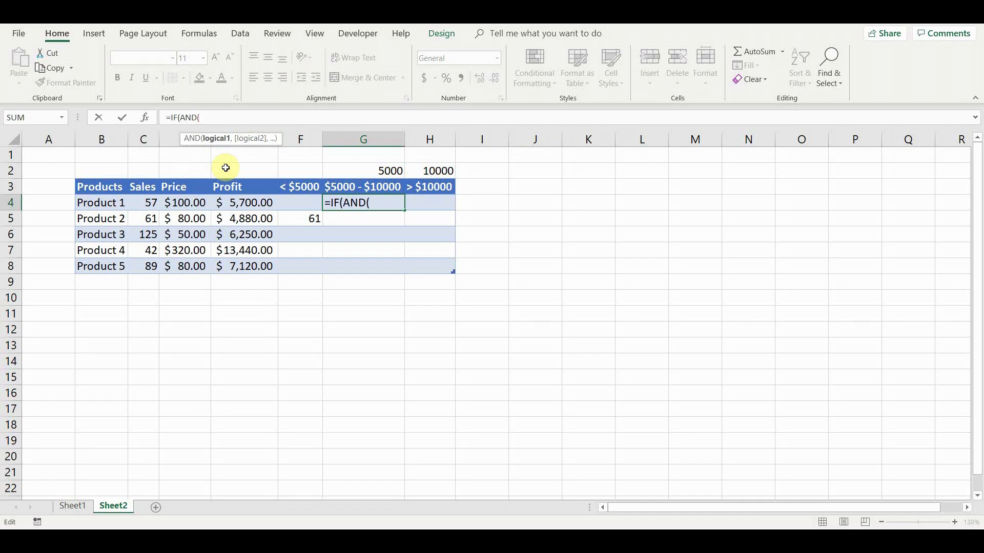
pyautogui.click(242, 202)
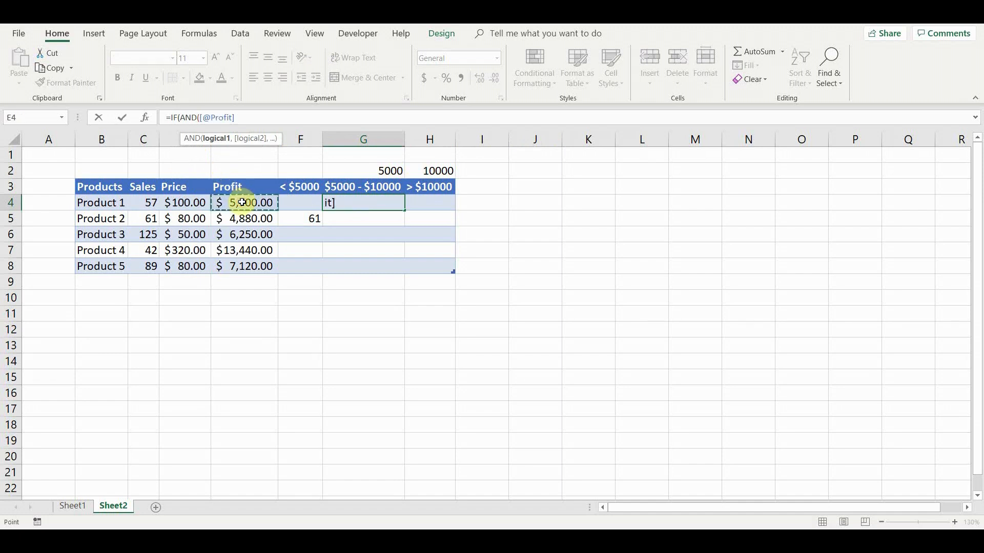
pyautogui.write('>=')
pyautogui.click(357, 172)
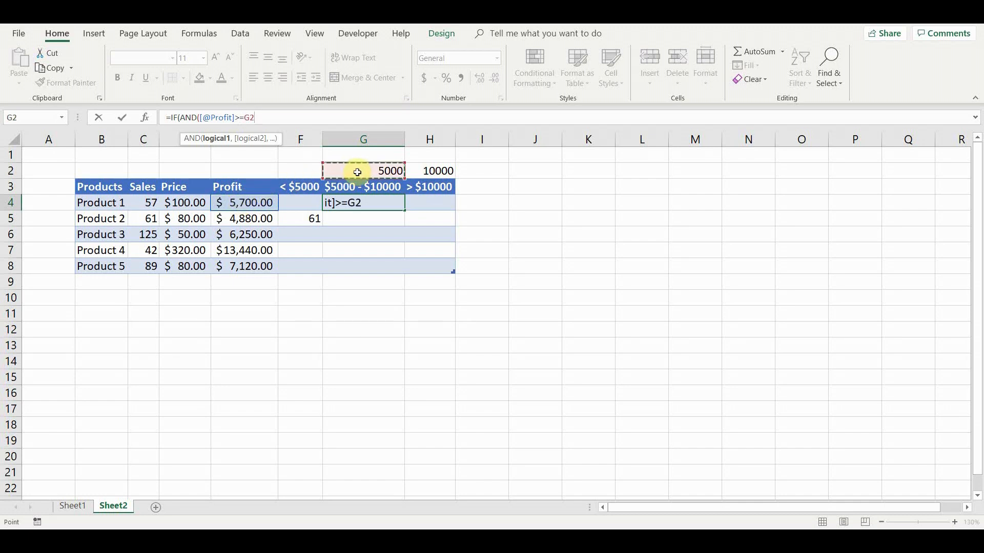
pyautogui.press('F4')
pyautogui.write(',')
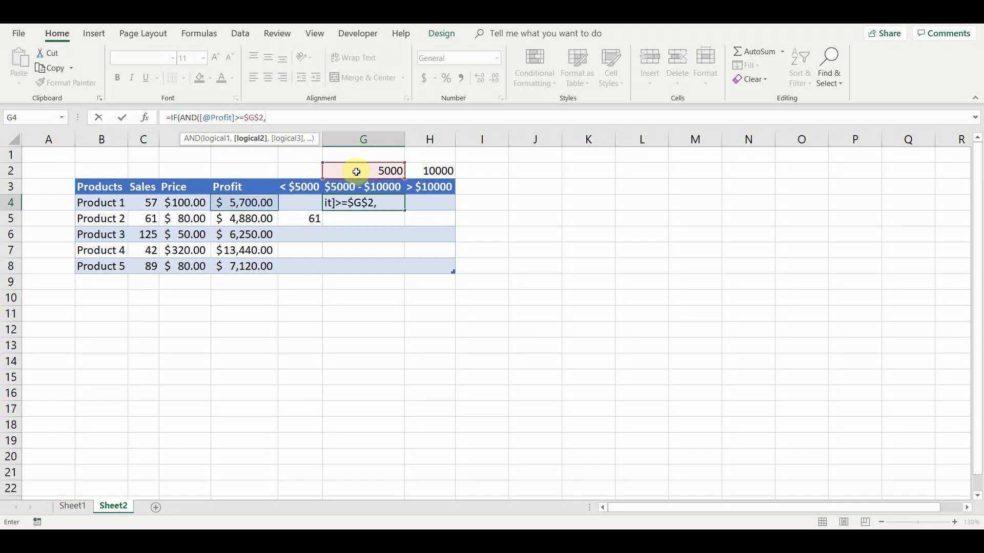
pyautogui.click(252, 203)
pyautogui.write('<=')
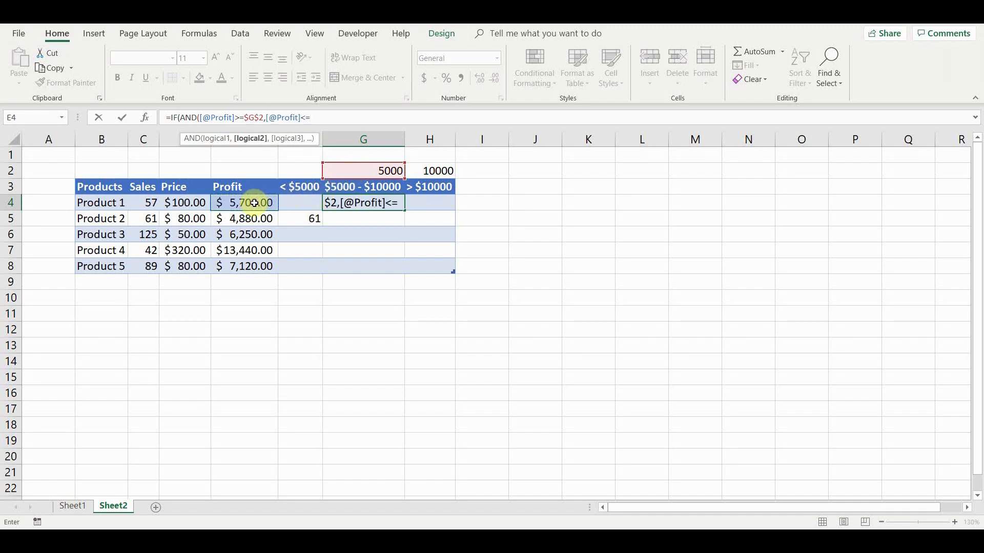
pyautogui.click(422, 171)
pyautogui.press('F4')
pyautogui.write(')')
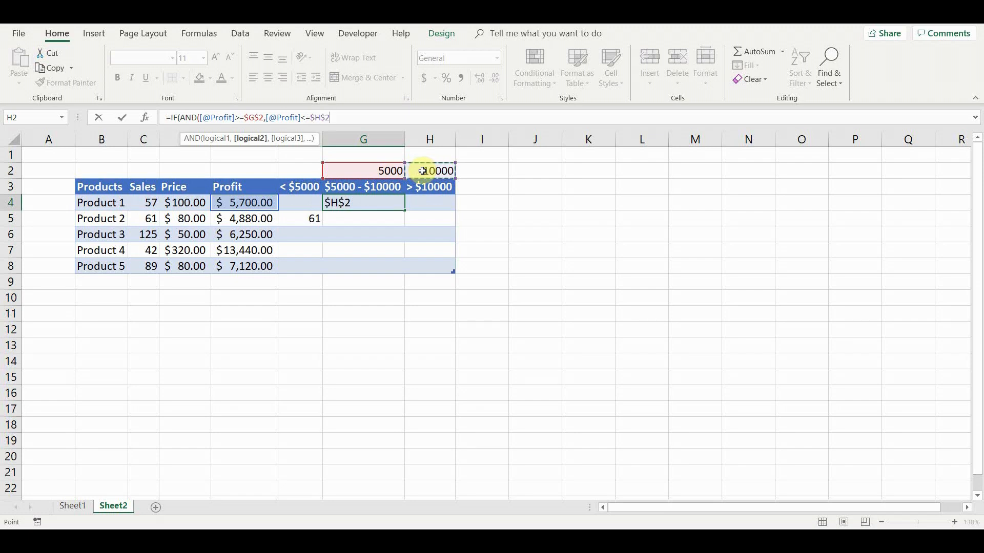
pyautogui.write('),')
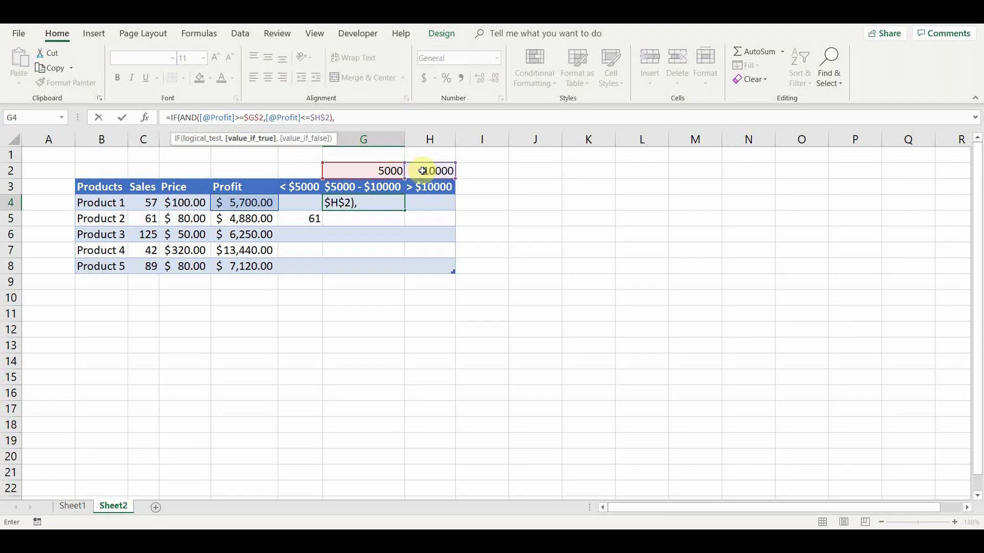
pyautogui.click(153, 201)
pyautogui.write(',""')
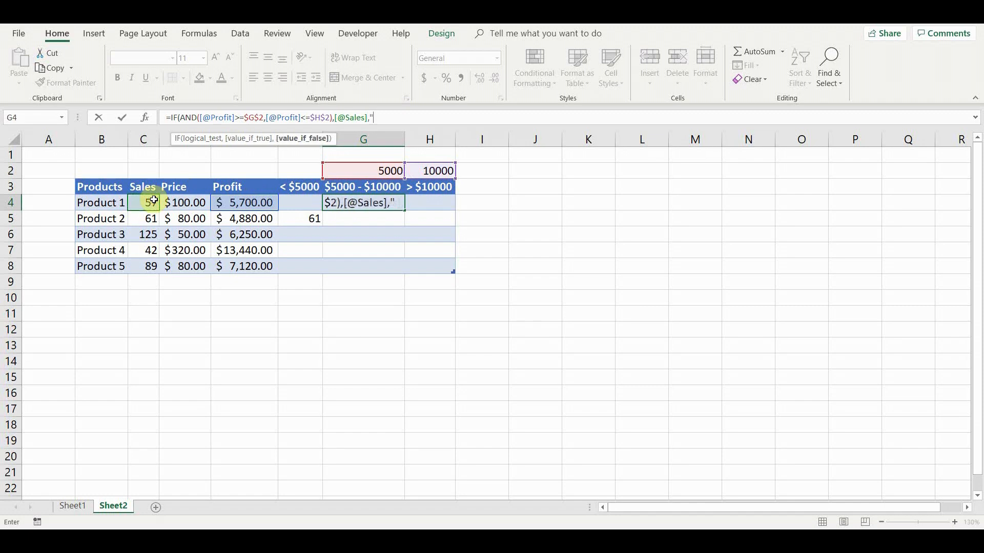
pyautogui.press('Return')
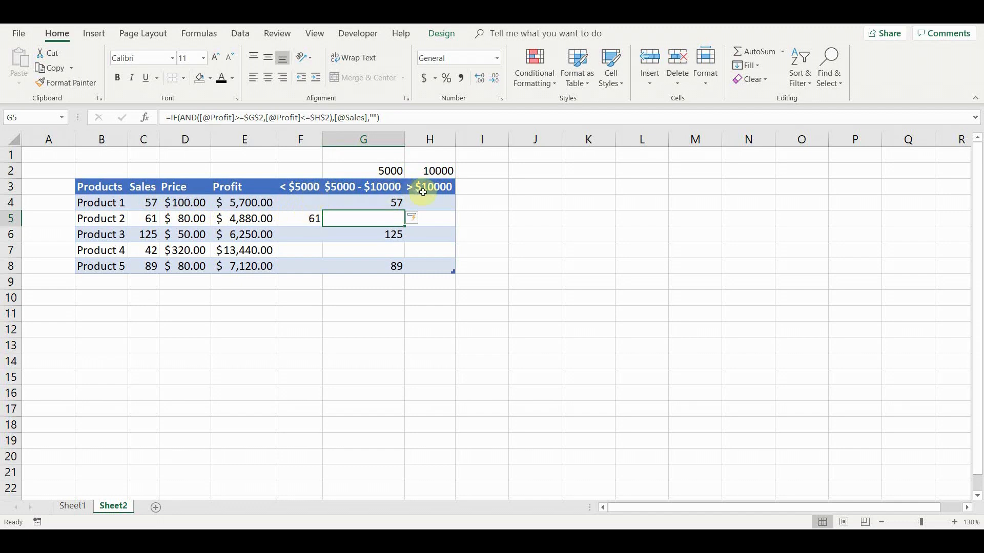
pyautogui.click(437, 204)
pyautogui.write('=')
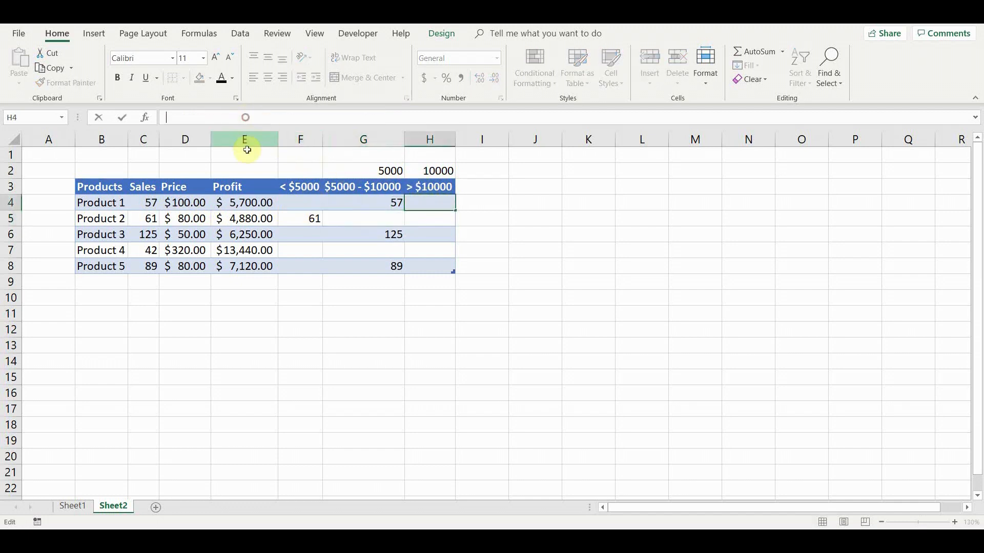
pyautogui.write('IF(')
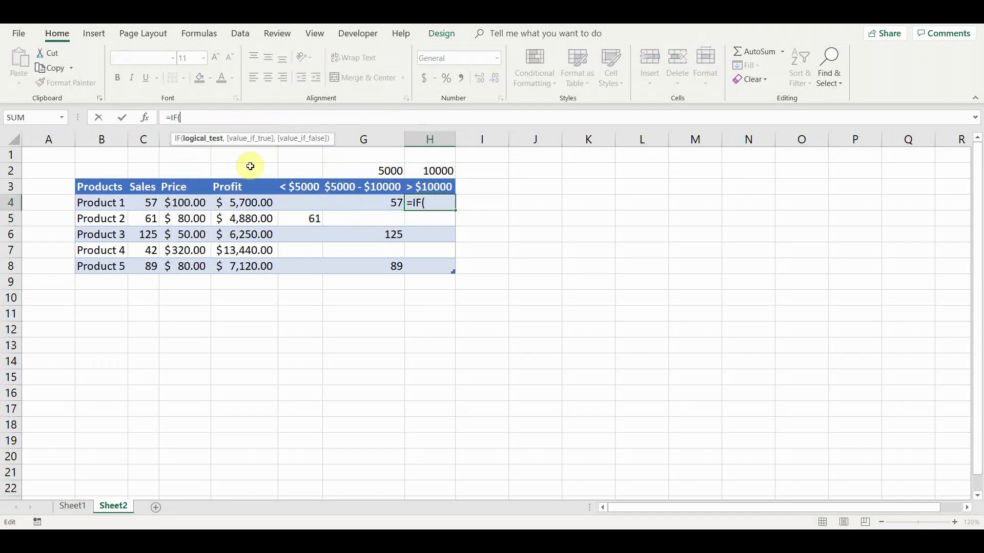
pyautogui.click(243, 203)
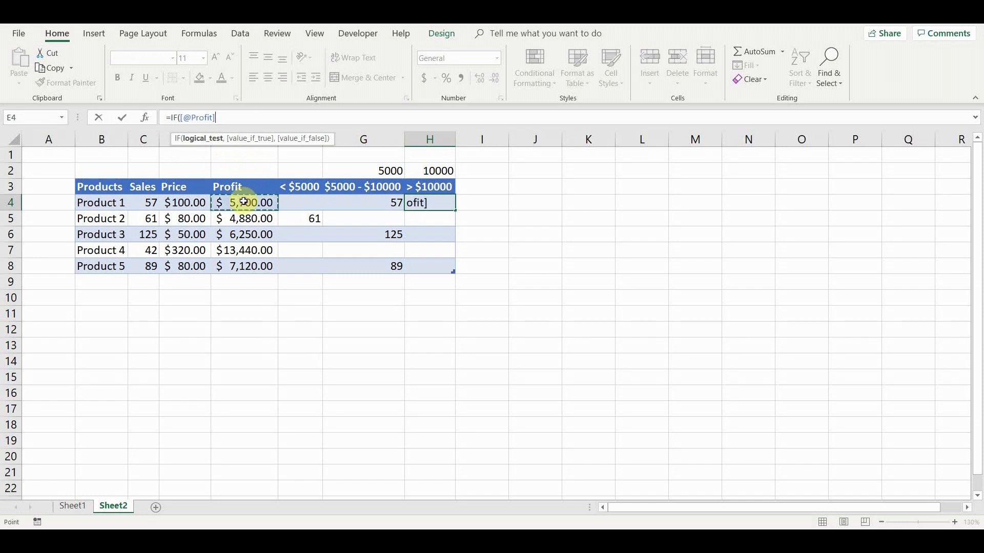
pyautogui.write('>')
pyautogui.click(429, 169)
pyautogui.press('F4')
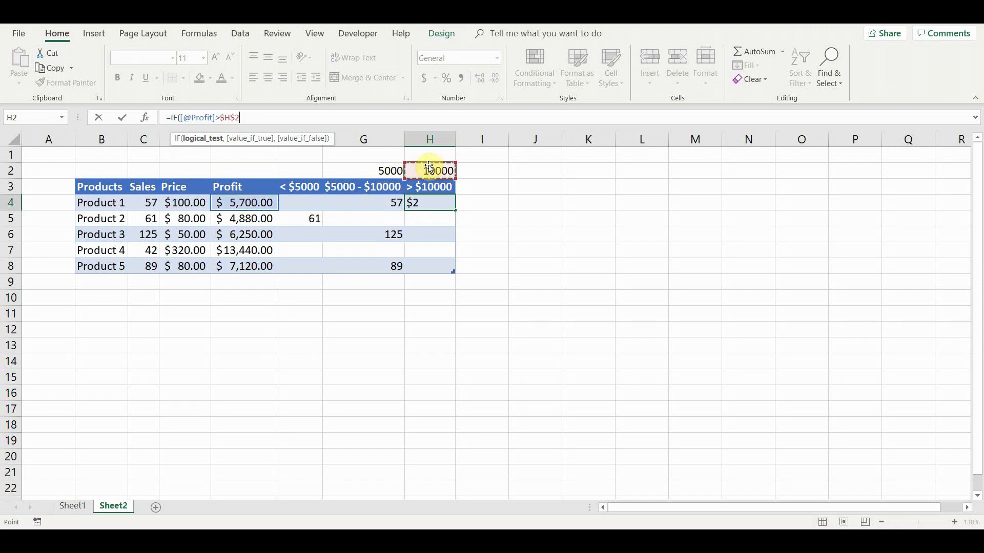
pyautogui.write(',')
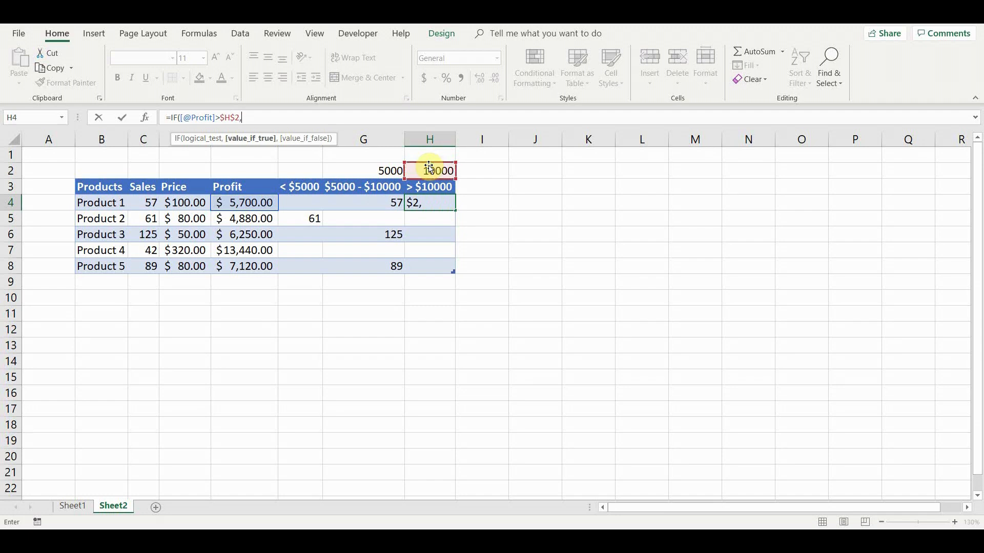
pyautogui.click(140, 201)
pyautogui.write(',"")')
pyautogui.press('Return')
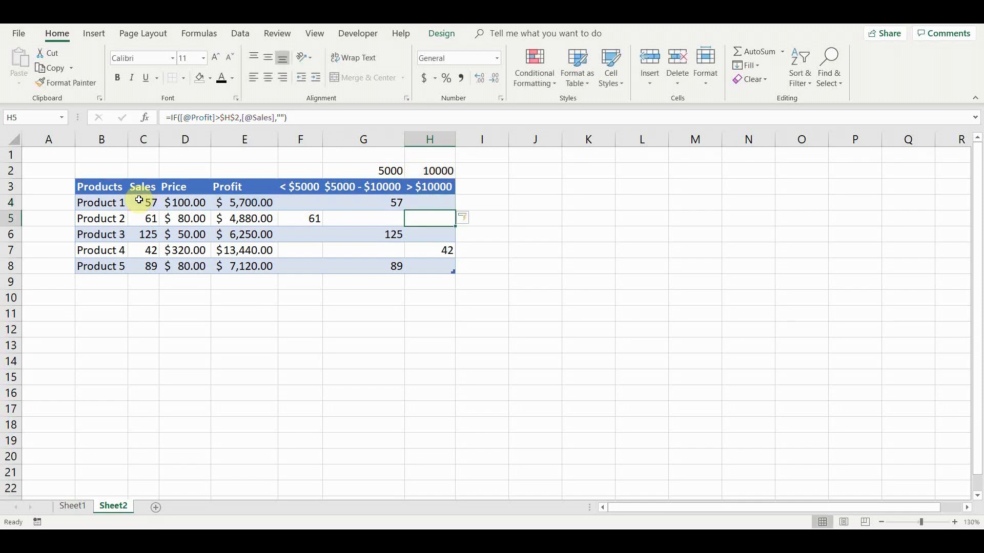
pyautogui.click(55, 154)
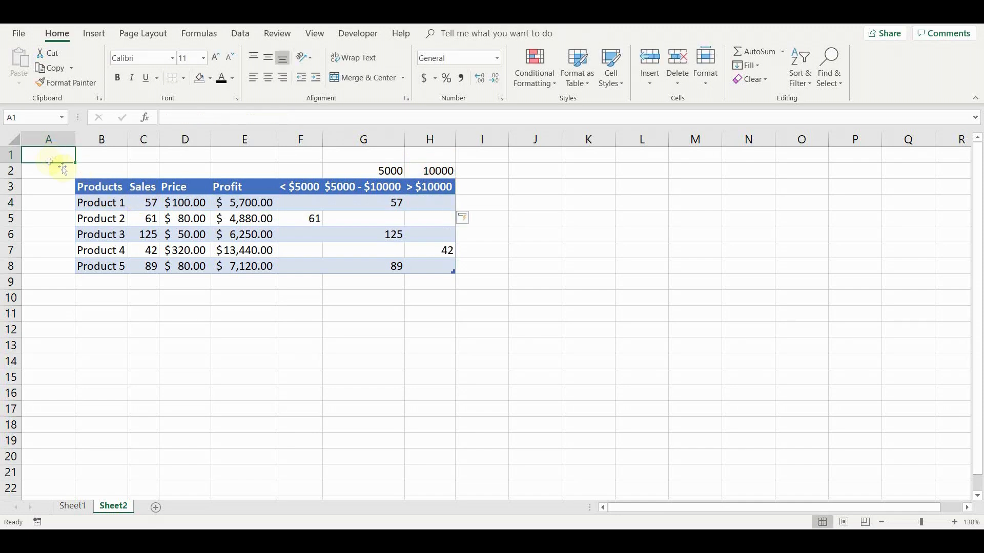
# - Insert a 2-D clustered column chart from the Products and Sales columns, B3:C8
pyautogui.moveTo(94, 187); pyautogui.dragTo(150, 265)
pyautogui.click(93, 35)
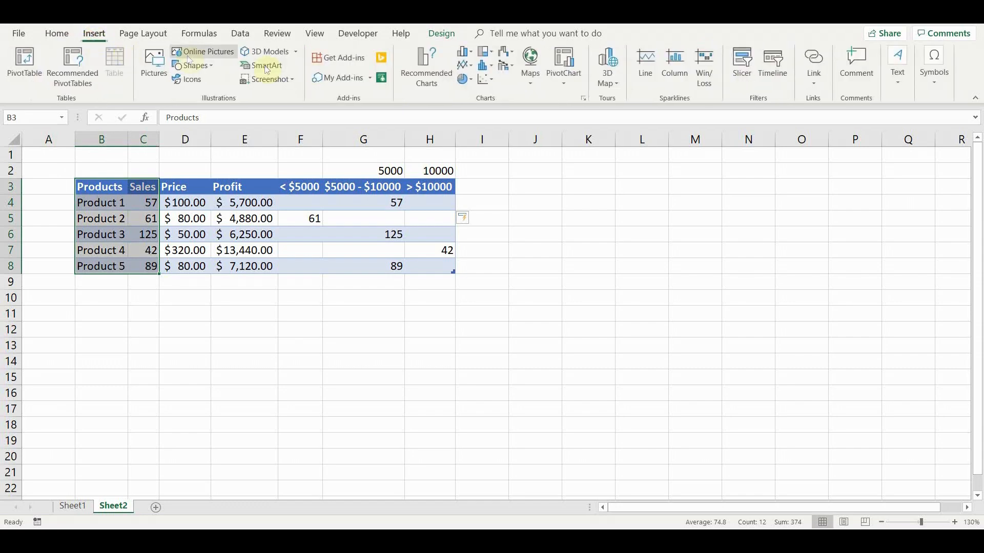
pyautogui.click(465, 52)
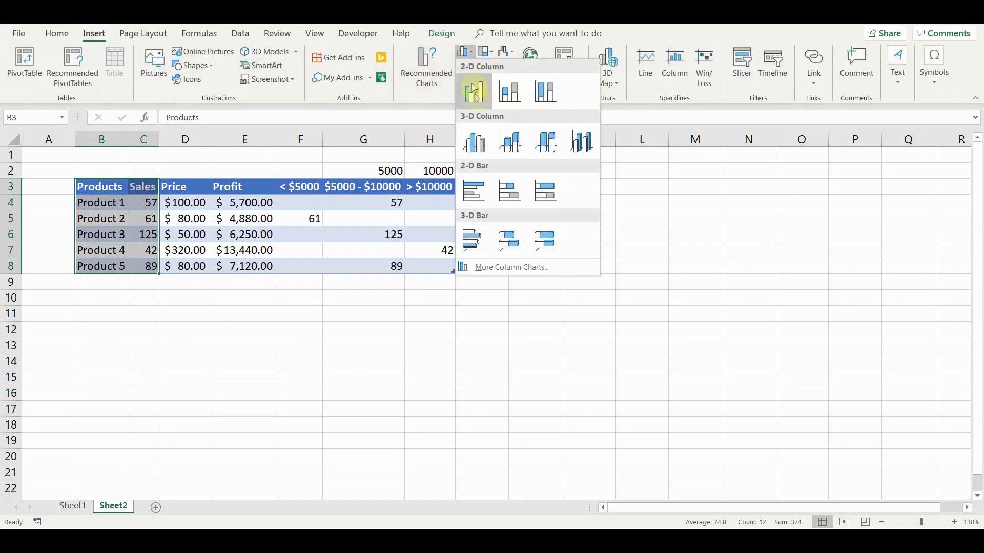
pyautogui.click(474, 95)
# - Place the Sales chart directly below the table and reduce its height so it starts under the last table row
pyautogui.moveTo(610, 220); pyautogui.dragTo(391, 264)
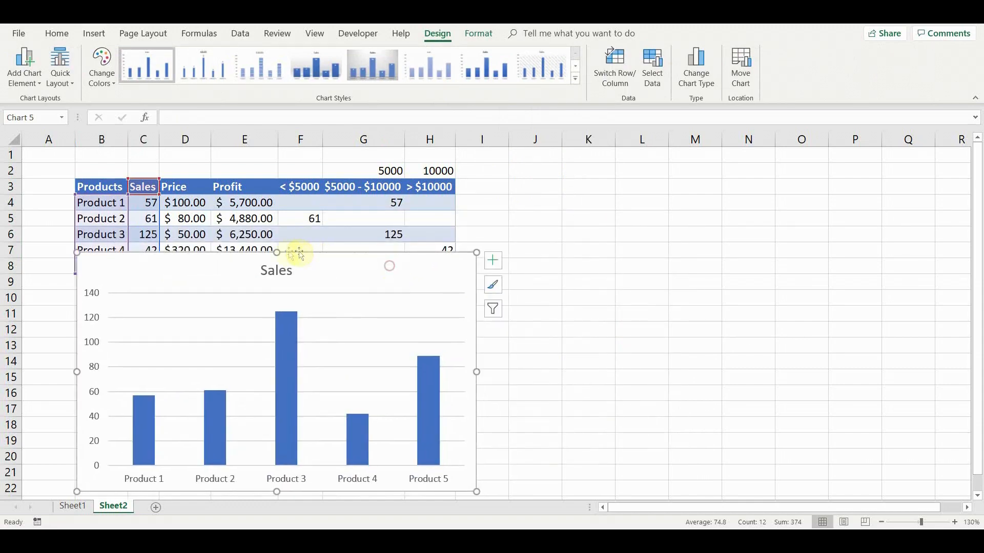
pyautogui.moveTo(273, 280); pyautogui.dragTo(272, 281)
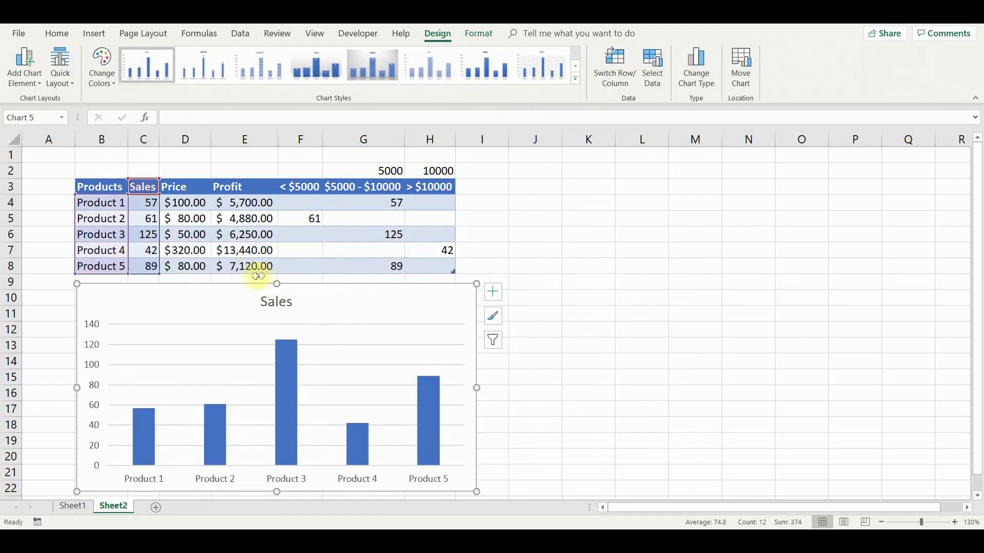
pyautogui.click(32, 156)
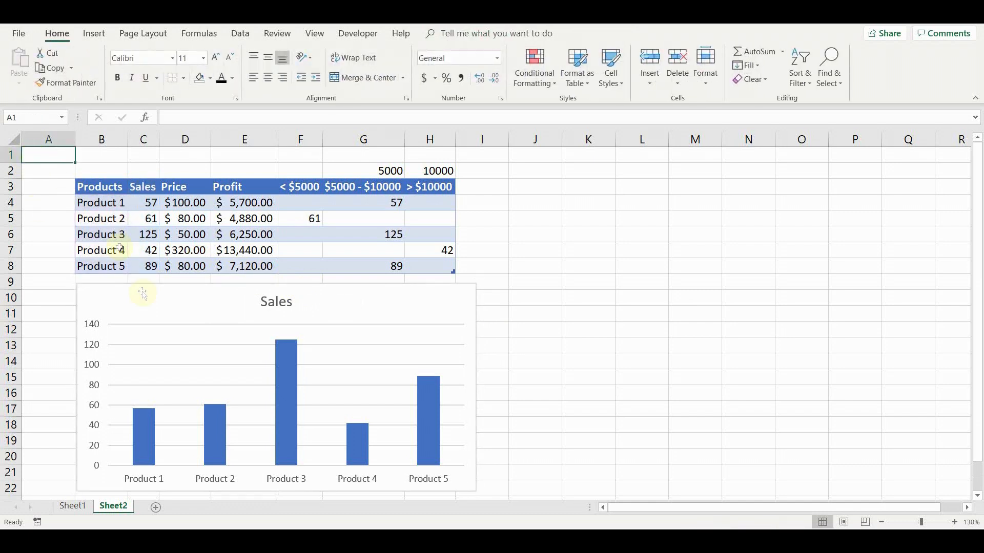
# - Change the chart's data range from the Sales column to the three profit-range columns, F through H
pyautogui.click(149, 305)
pyautogui.moveTo(152, 239); pyautogui.dragTo(181, 233)
pyautogui.moveTo(245, 233); pyautogui.dragTo(292, 226)
pyautogui.moveTo(322, 272); pyautogui.dragTo(436, 269)
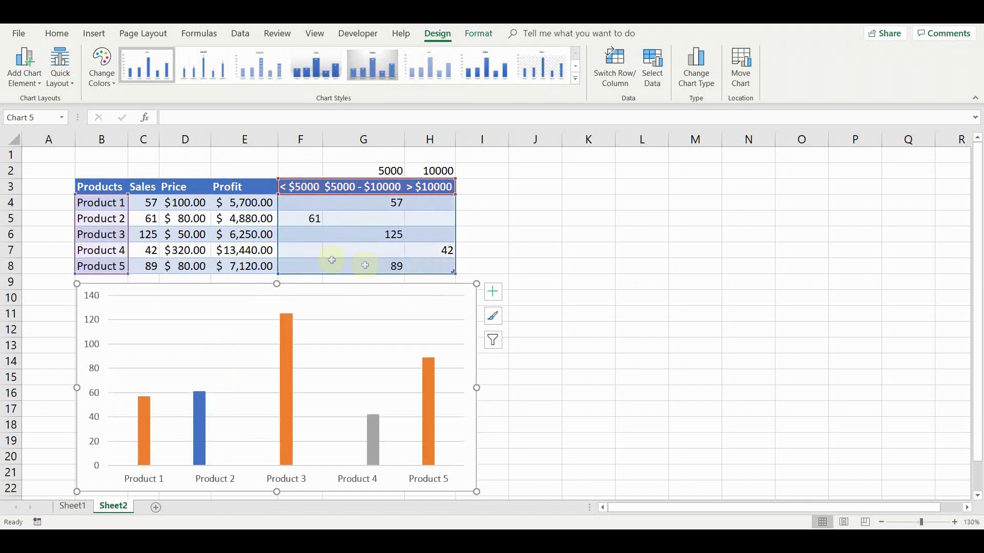
pyautogui.click(48, 158)
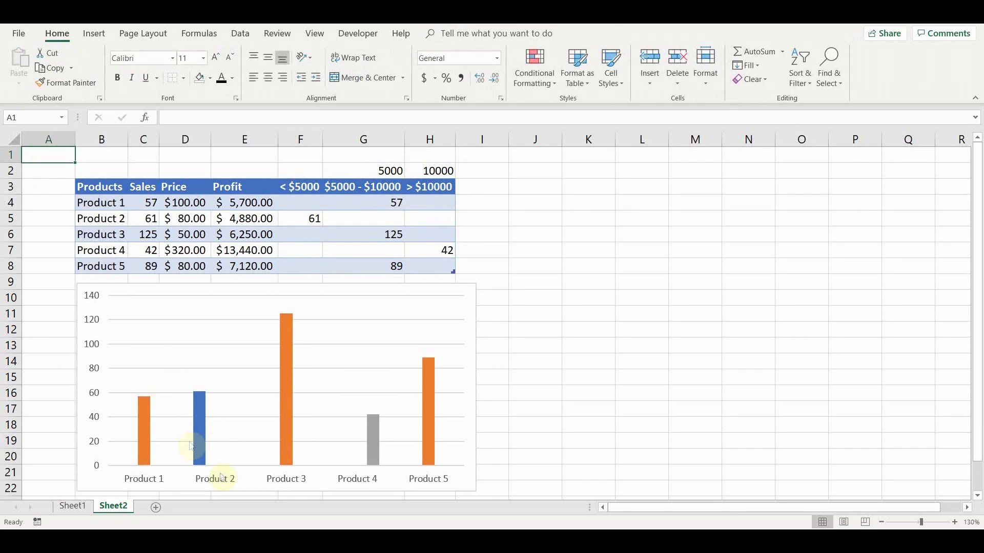
# - Apply the last monochromatic palette, light to dark green, to the chart
pyautogui.click(254, 485)
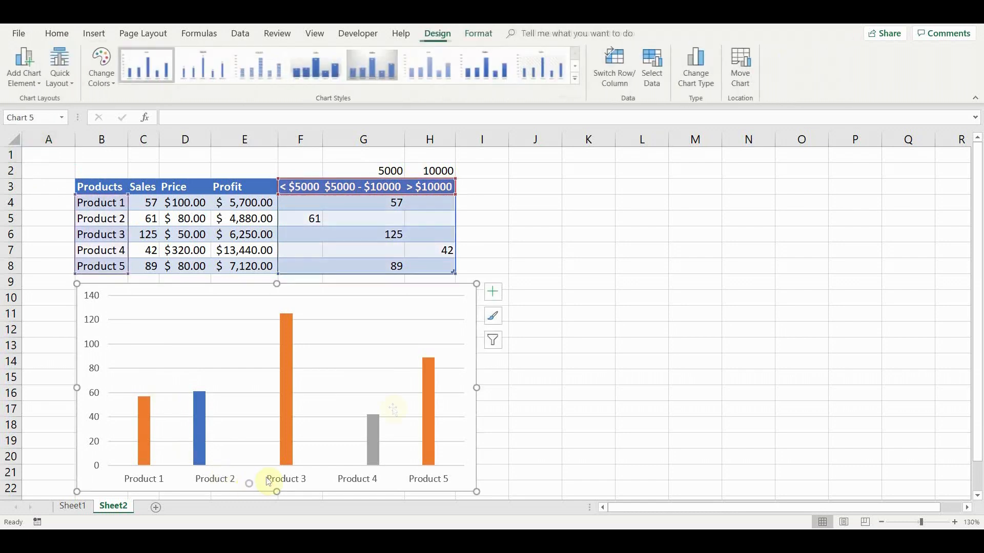
pyautogui.click(495, 317)
pyautogui.click(555, 287)
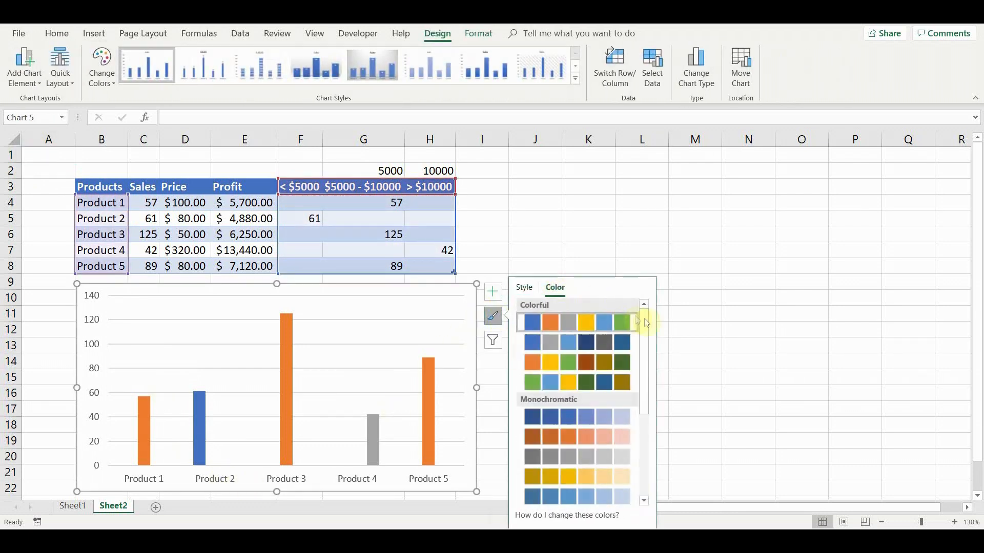
pyautogui.scroll(-5, 640, 323)
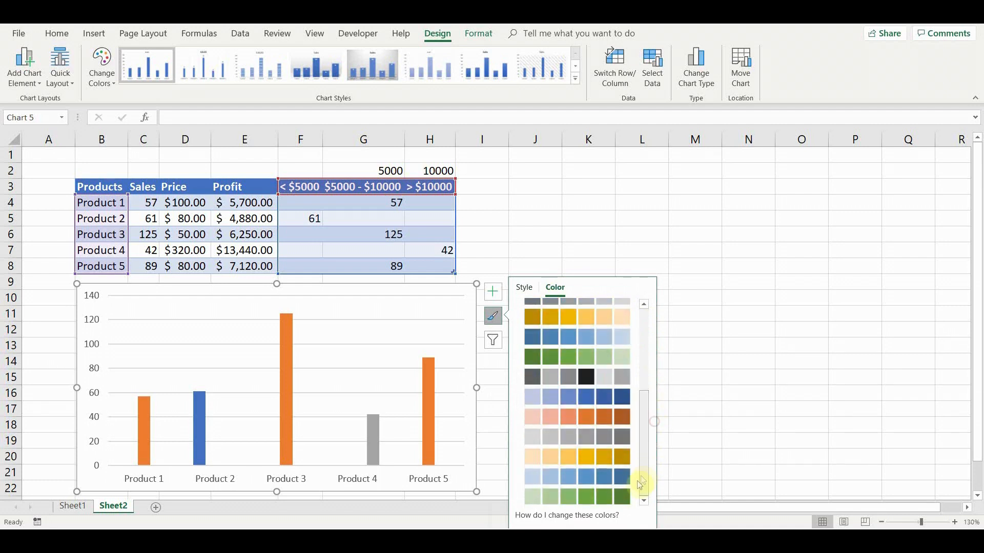
pyautogui.click(627, 497)
pyautogui.click(46, 158)
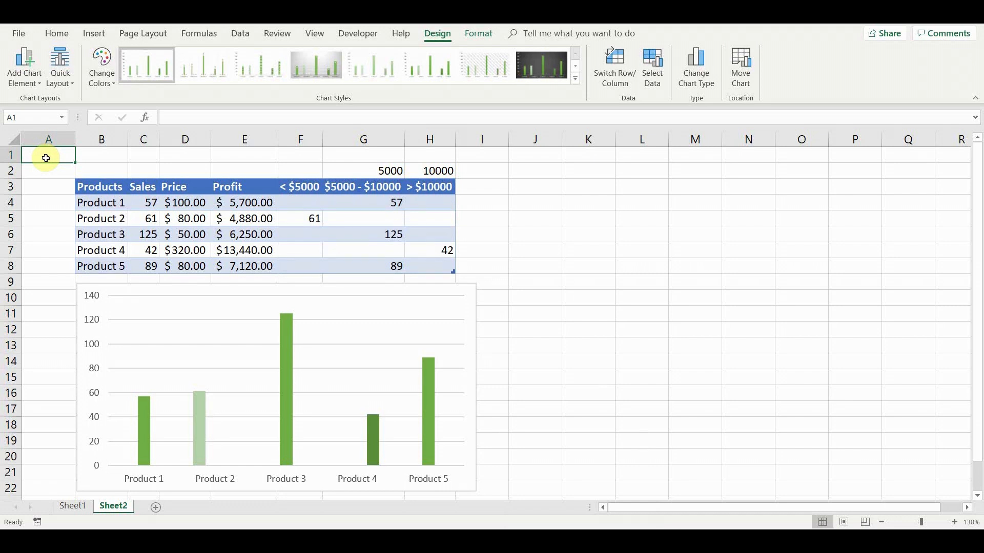
# - Set the Series Overlap of the chart's columns to 100%
pyautogui.doubleClick(290, 334)
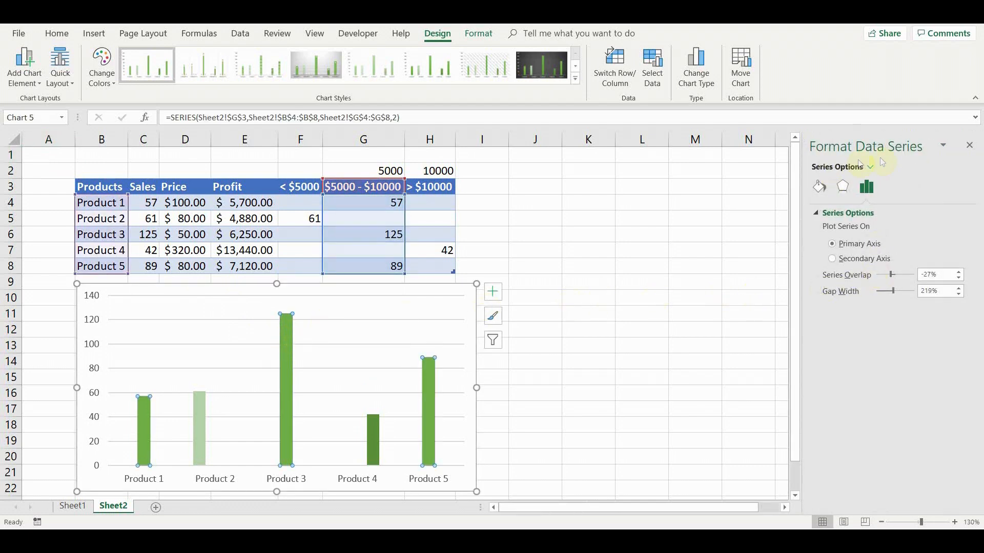
pyautogui.moveTo(892, 275); pyautogui.dragTo(921, 276)
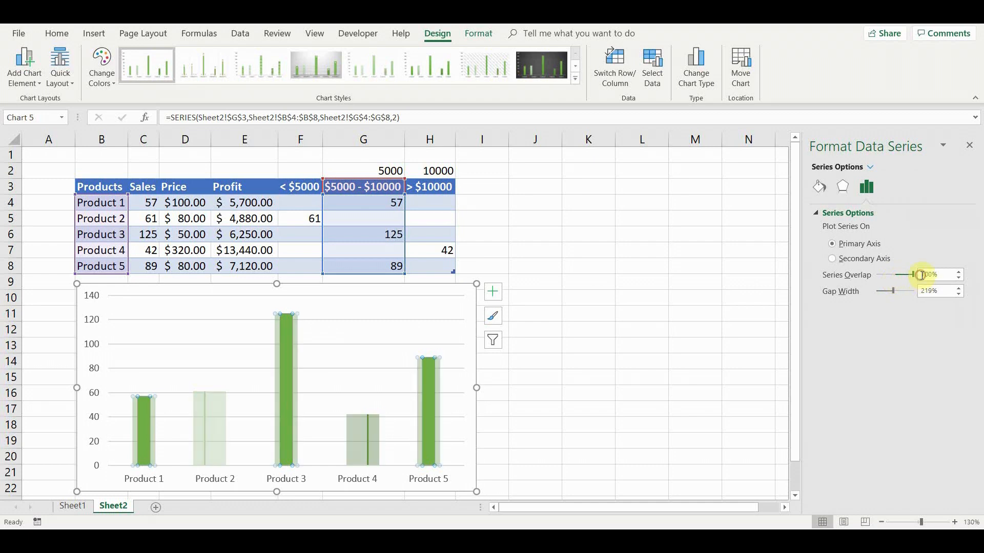
pyautogui.click(49, 155)
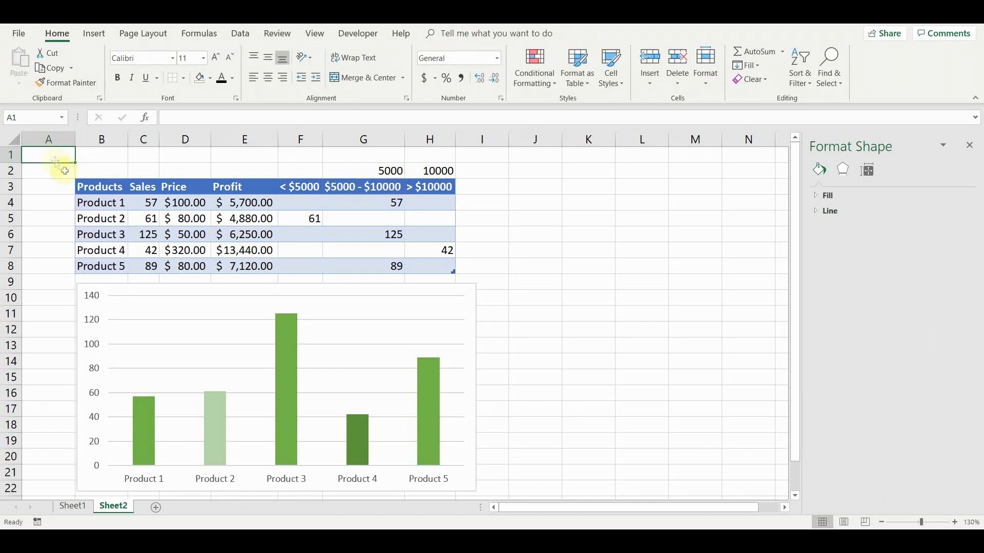
# - Add data labels to all columns of the chart
pyautogui.click(324, 488)
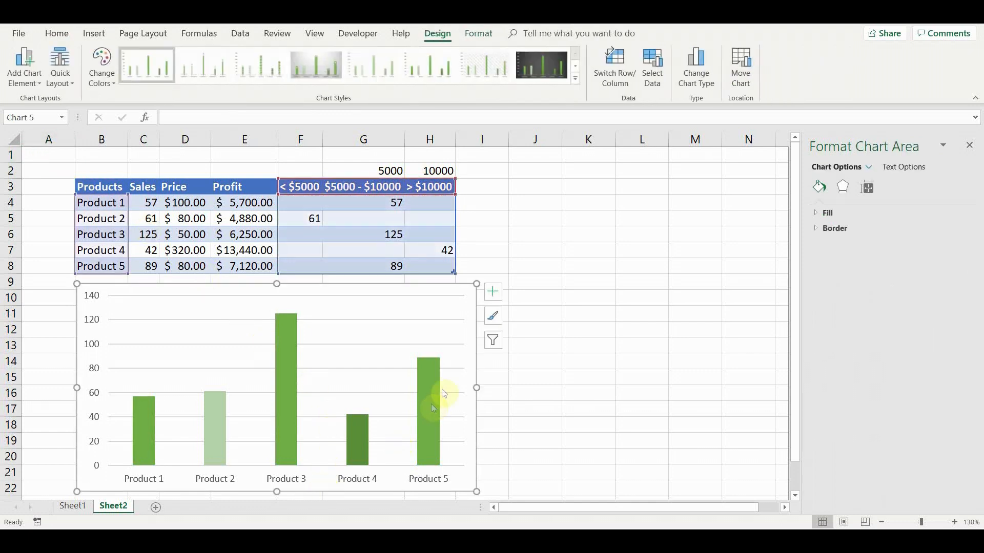
pyautogui.click(494, 296)
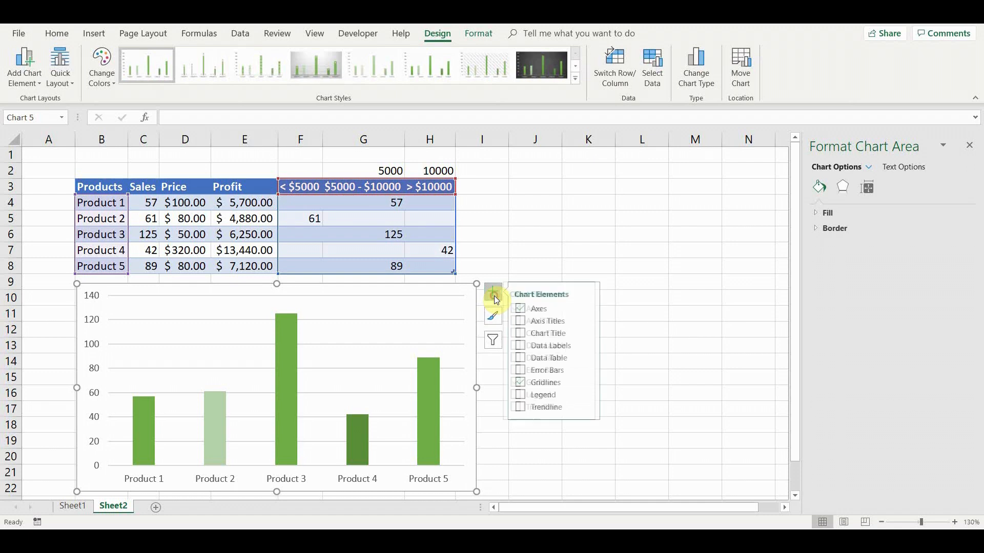
pyautogui.click(522, 347)
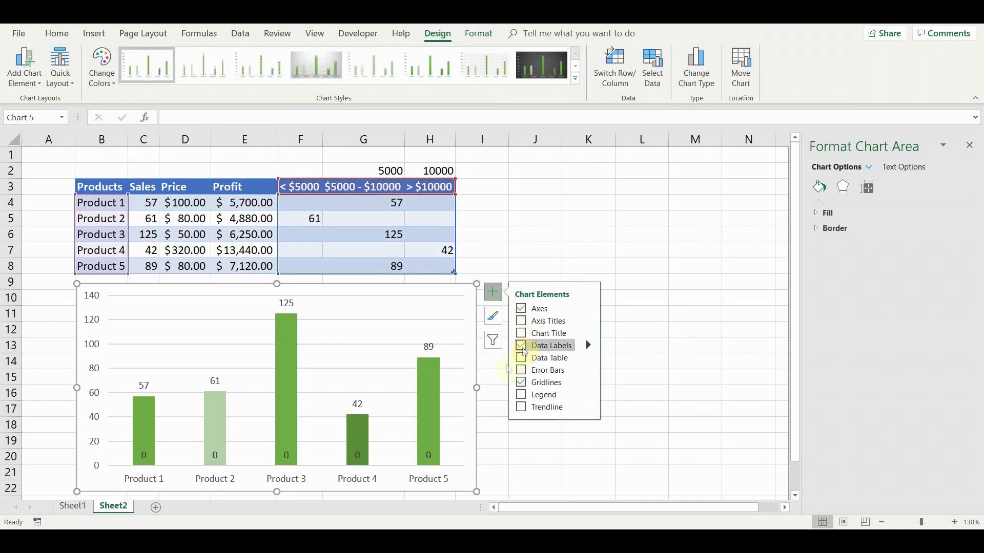
# - Add the custom number format #"" and apply it to the data labels of the > $10000 series
pyautogui.click(427, 457)
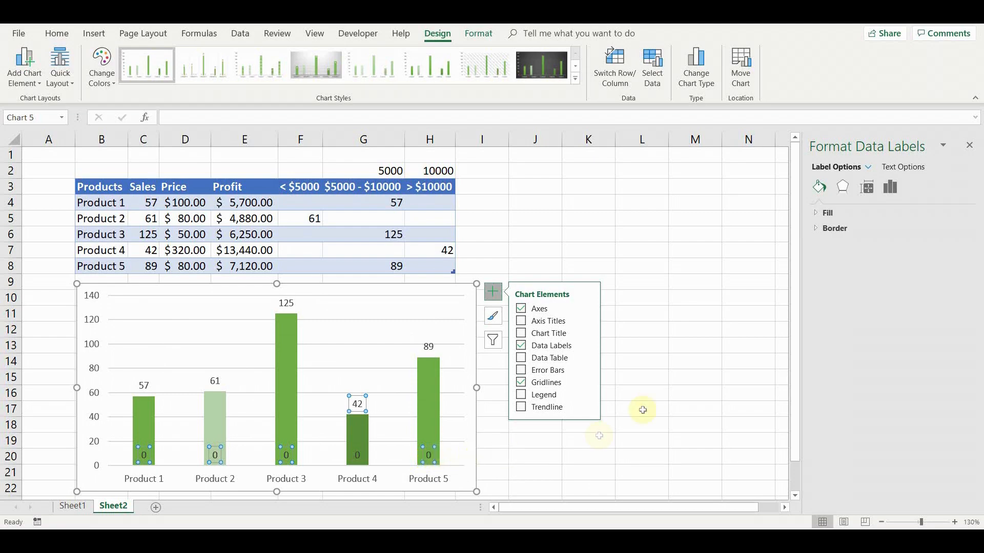
pyautogui.click(59, 156)
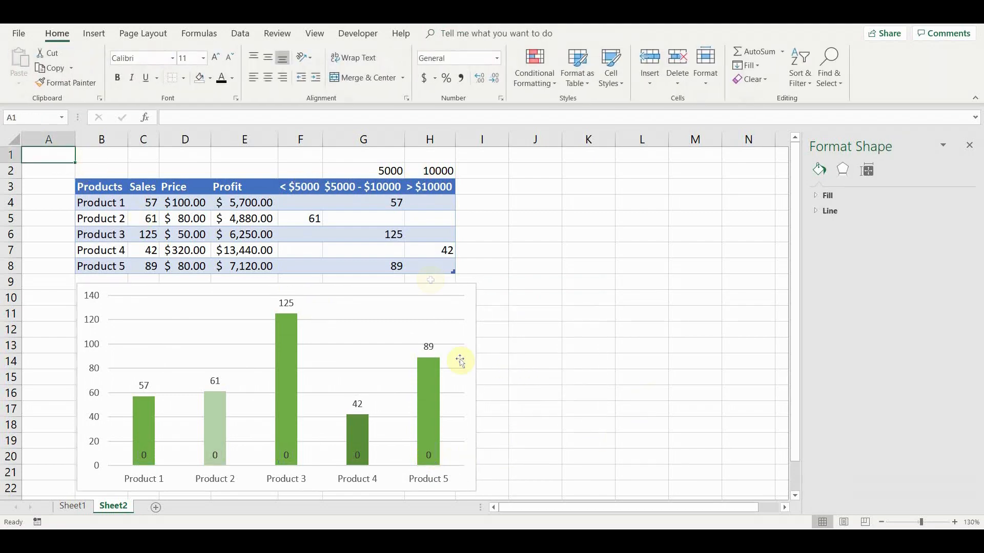
pyautogui.click(428, 455)
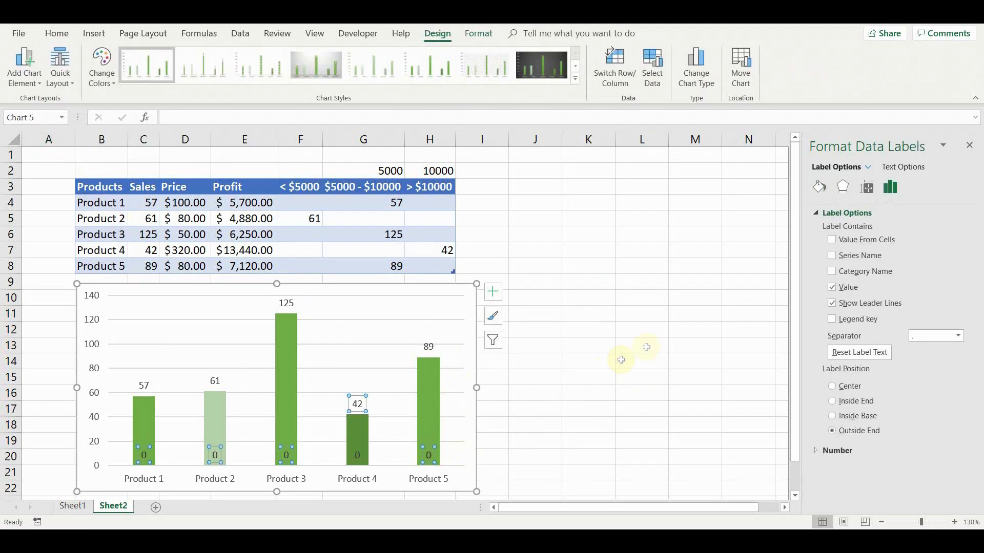
pyautogui.click(825, 450)
pyautogui.moveTo(972, 403); pyautogui.dragTo(977, 450)
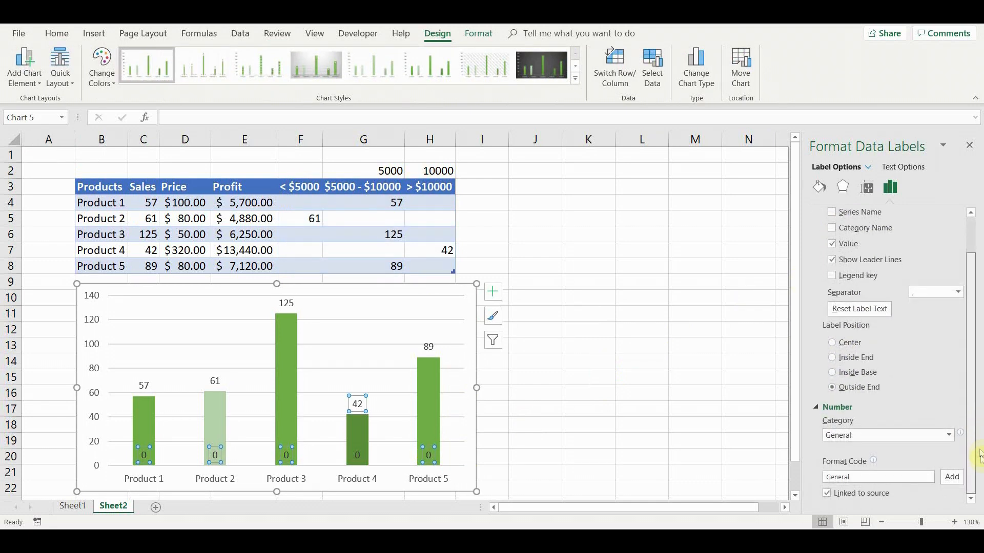
pyautogui.click(948, 436)
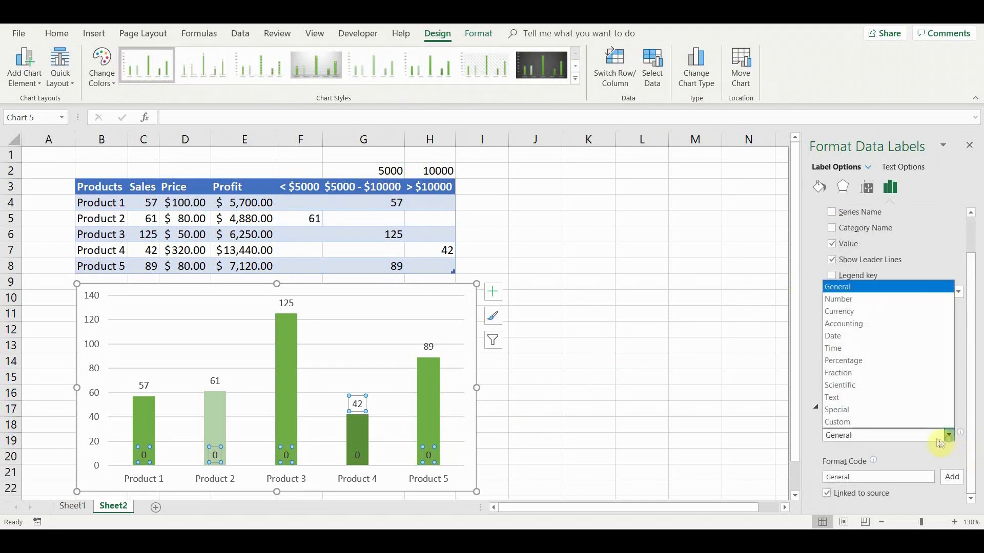
pyautogui.click(911, 424)
pyautogui.moveTo(888, 496); pyautogui.dragTo(817, 500)
pyautogui.write('#""')
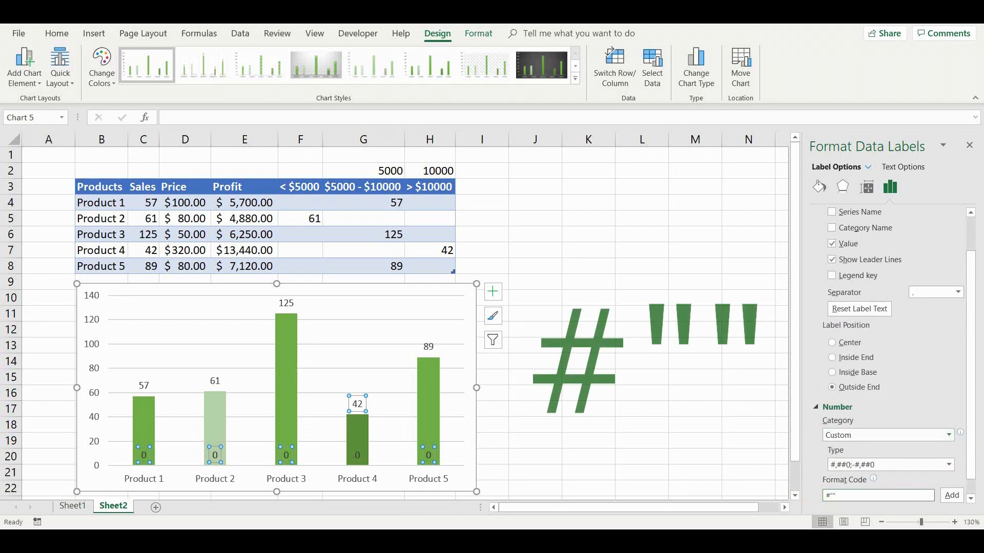
pyautogui.click(952, 495)
pyautogui.click(536, 456)
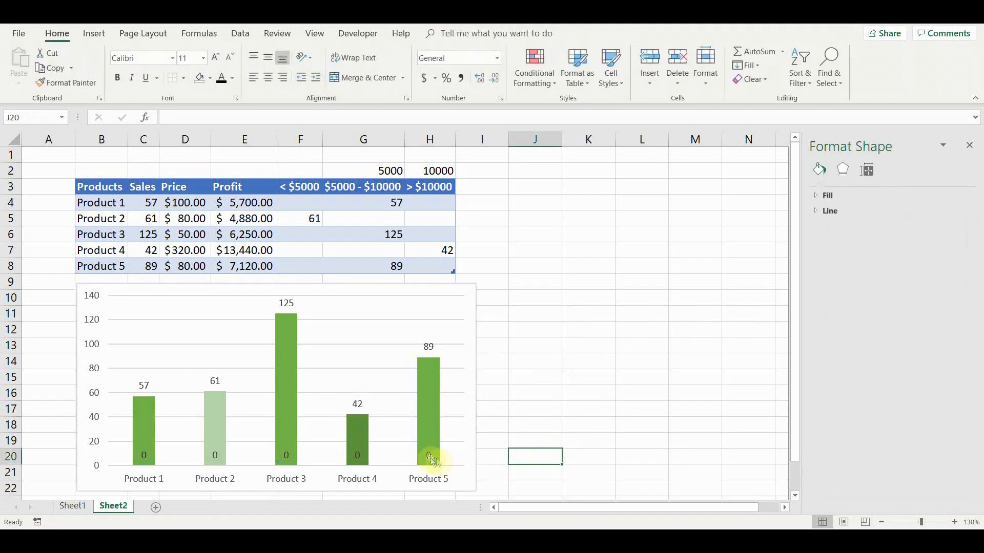
# - Apply the existing custom number format #"" to the data labels of the < $5000 series
pyautogui.click(429, 456)
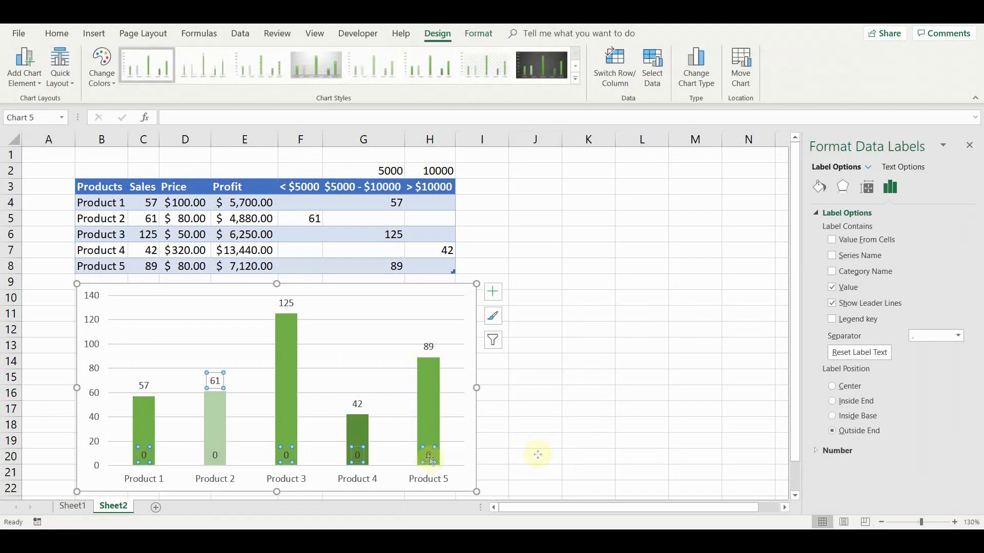
pyautogui.click(817, 452)
pyautogui.scroll(-3, 968, 438)
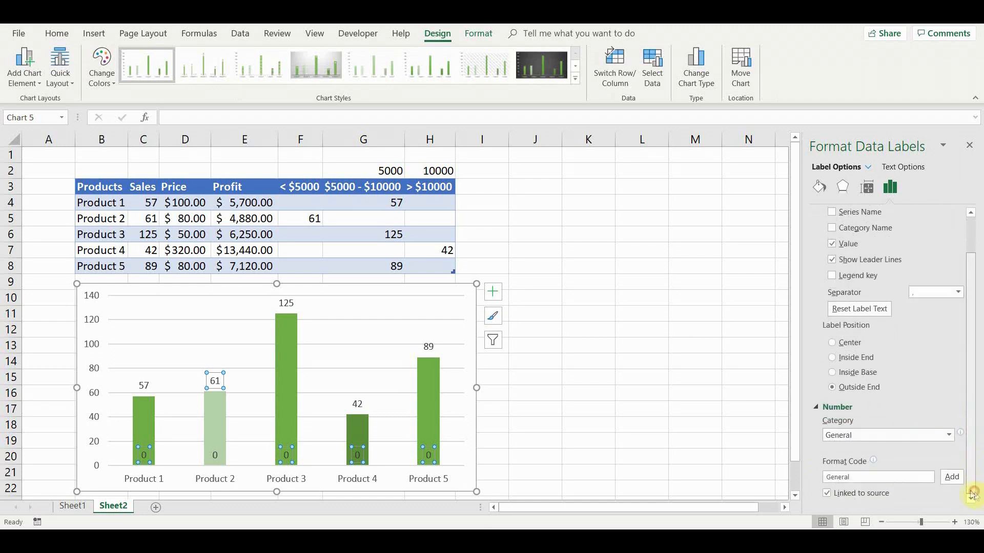
pyautogui.click(947, 437)
pyautogui.click(905, 423)
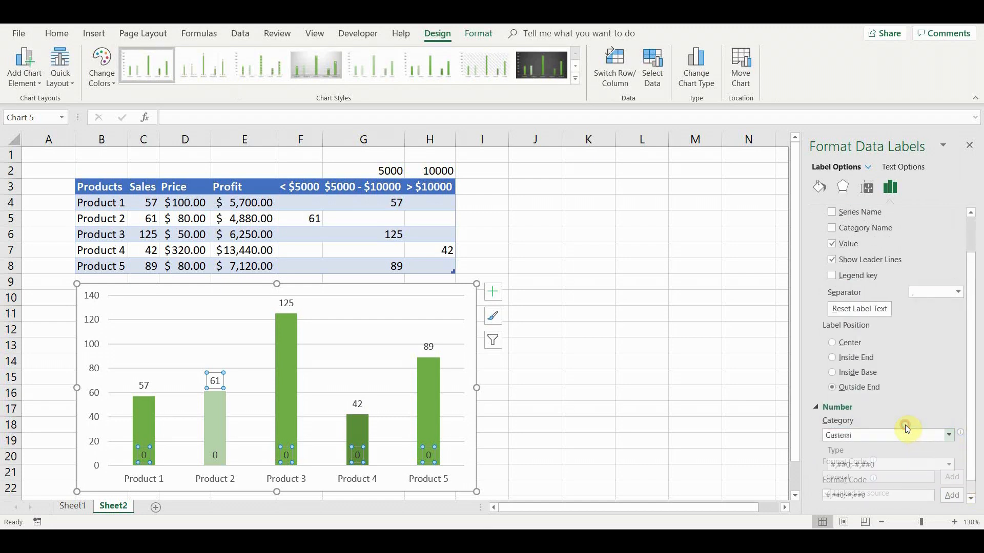
pyautogui.click(949, 465)
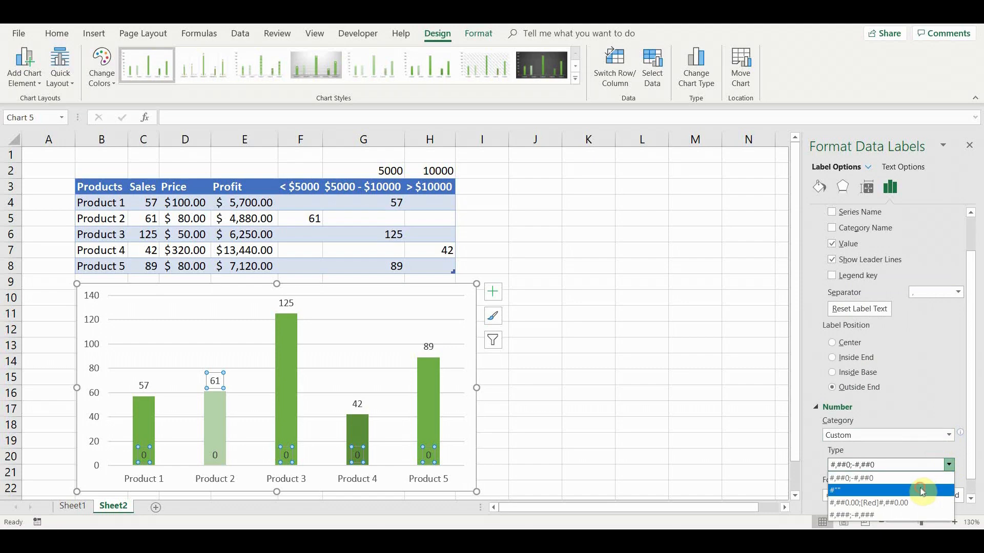
pyautogui.click(948, 491)
pyautogui.click(950, 497)
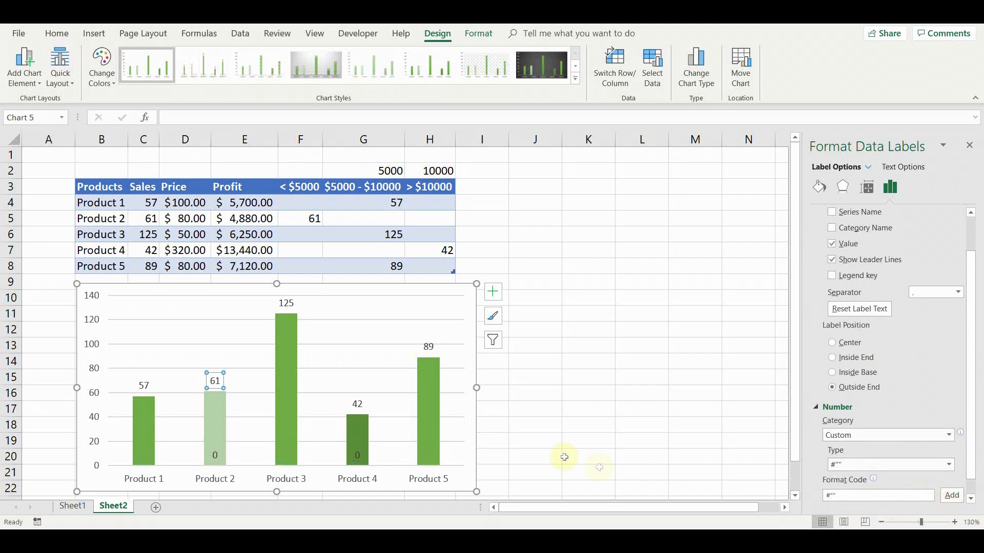
pyautogui.click(541, 456)
# - Apply the custom number format #"" to the data labels of the $5000 - $10000 series
pyautogui.click(361, 458)
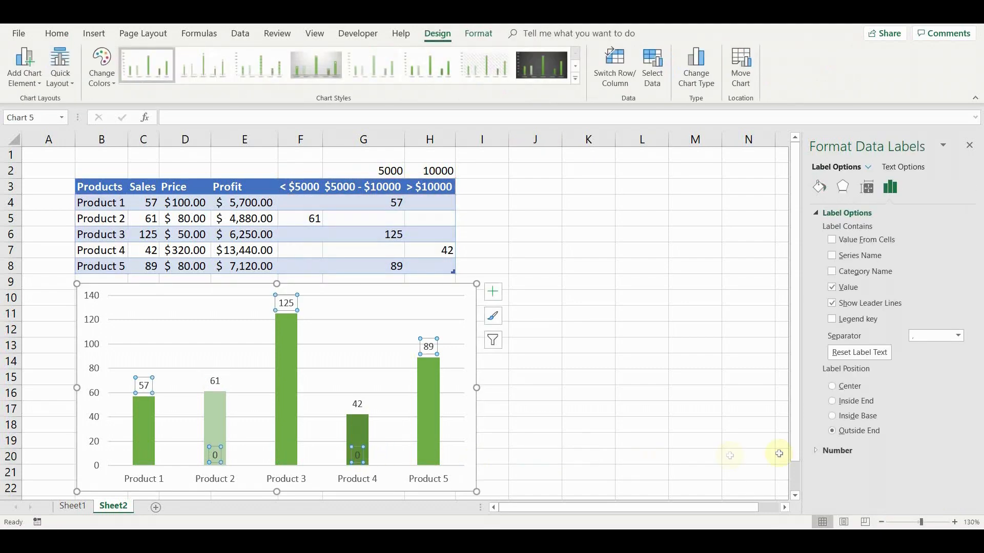
pyautogui.click(823, 453)
pyautogui.moveTo(971, 435); pyautogui.dragTo(972, 493)
pyautogui.click(949, 437)
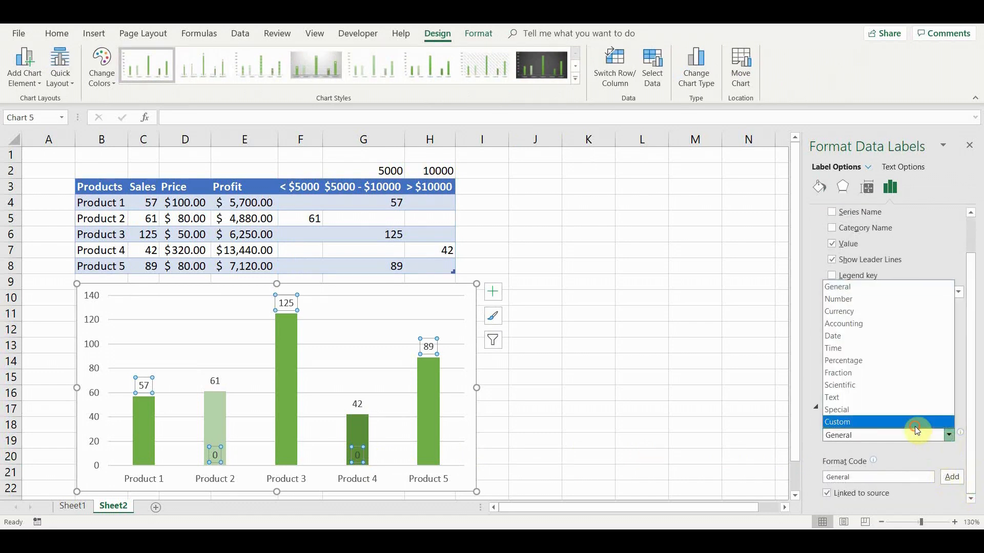
pyautogui.click(915, 427)
pyautogui.click(948, 465)
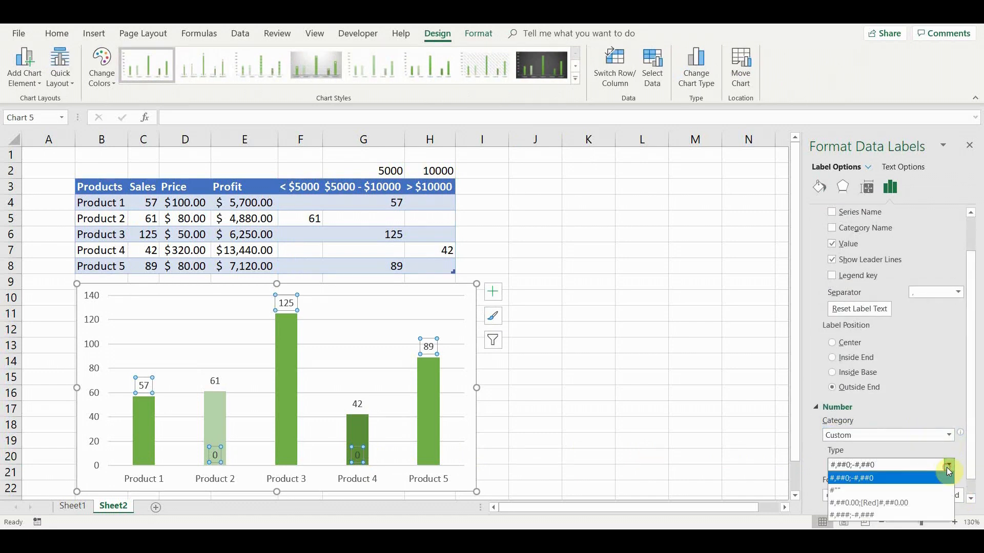
pyautogui.click(924, 488)
pyautogui.click(515, 453)
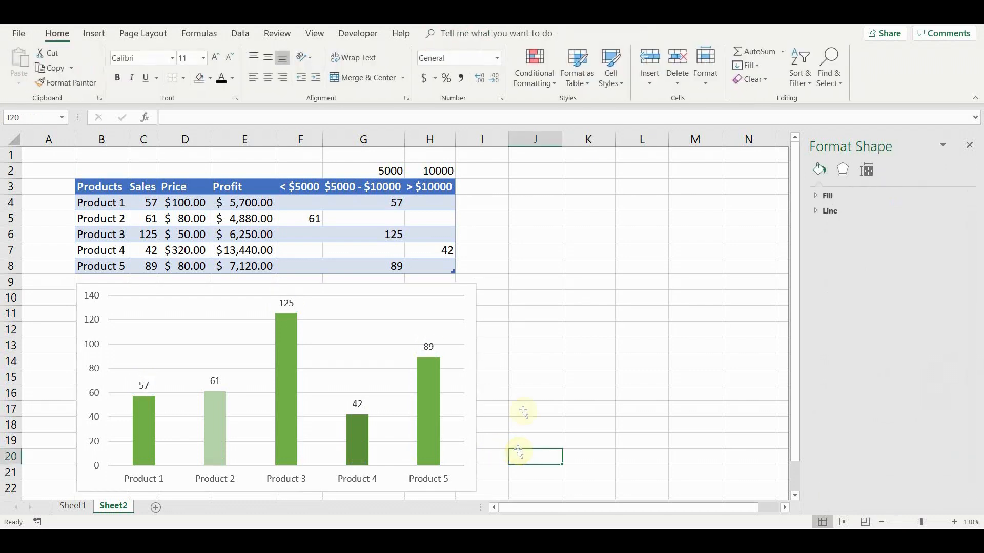
pyautogui.click(58, 156)
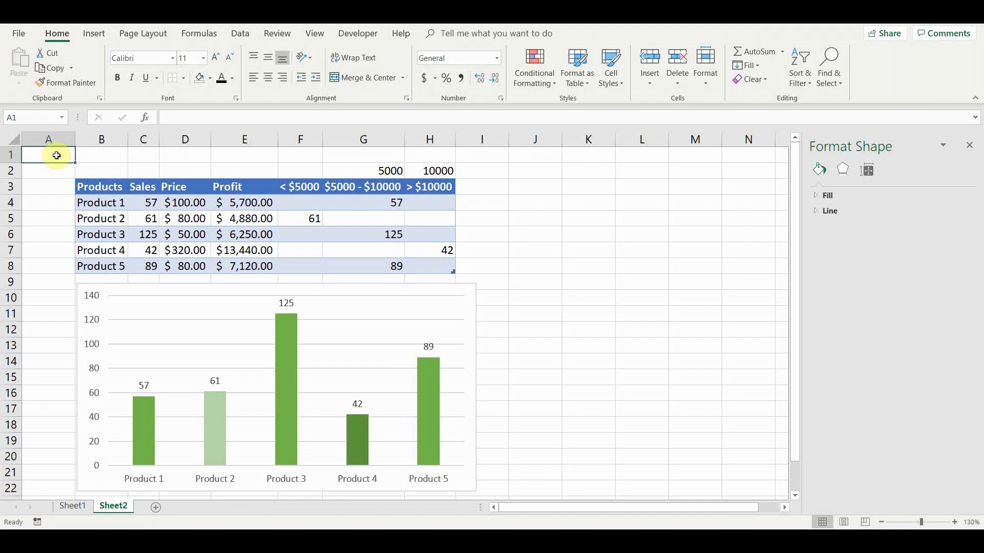
# - Delete the chart's vertical value axis and its major gridlines
pyautogui.click(96, 321)
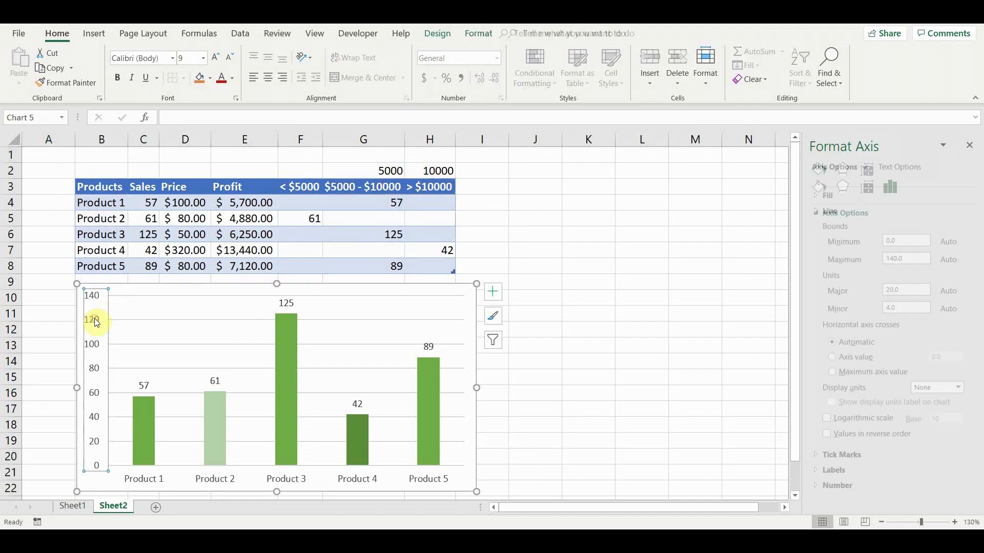
pyautogui.rightClick(95, 321)
pyautogui.click(108, 331)
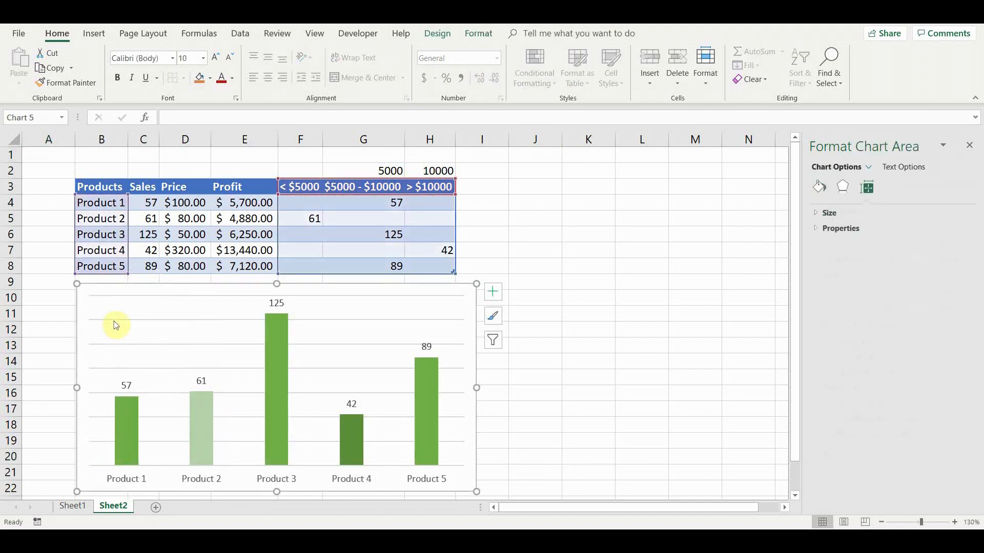
pyautogui.rightClick(114, 321)
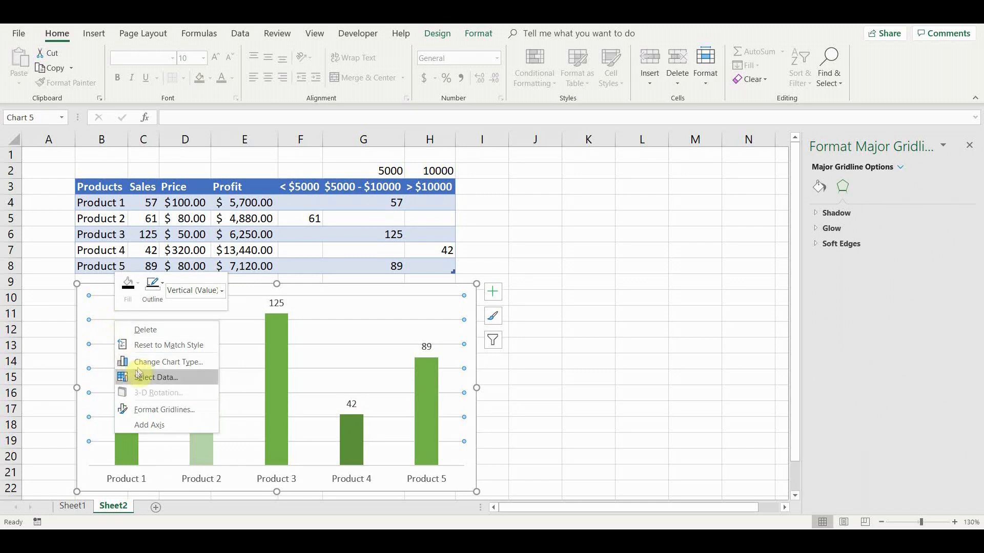
pyautogui.click(135, 330)
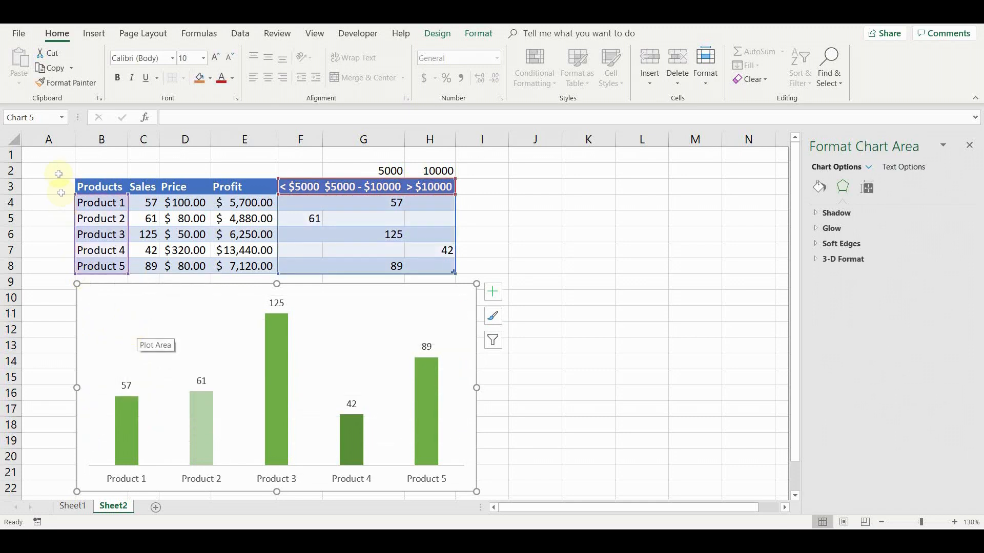
pyautogui.click(46, 158)
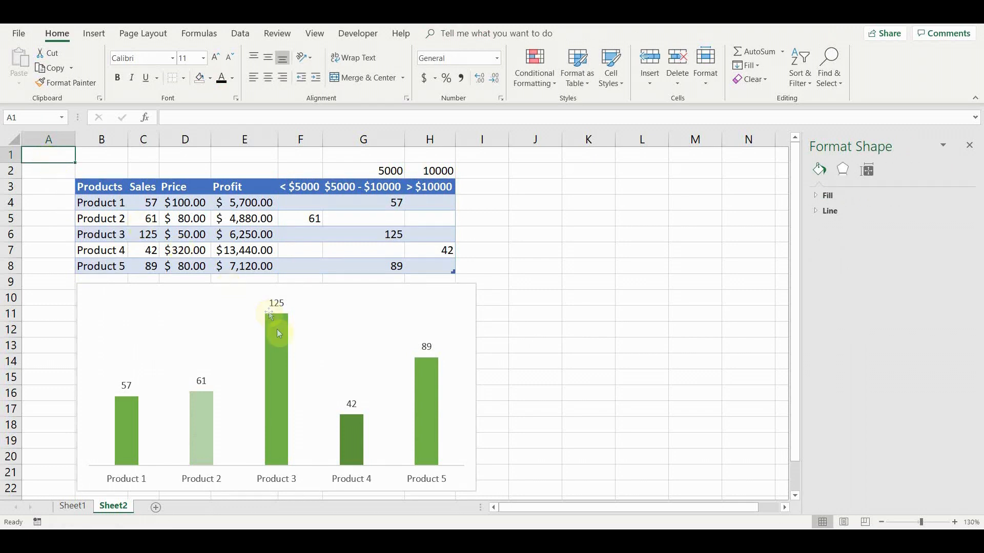
# - Add a legend for the three profit ranges to the chart
pyautogui.click(317, 486)
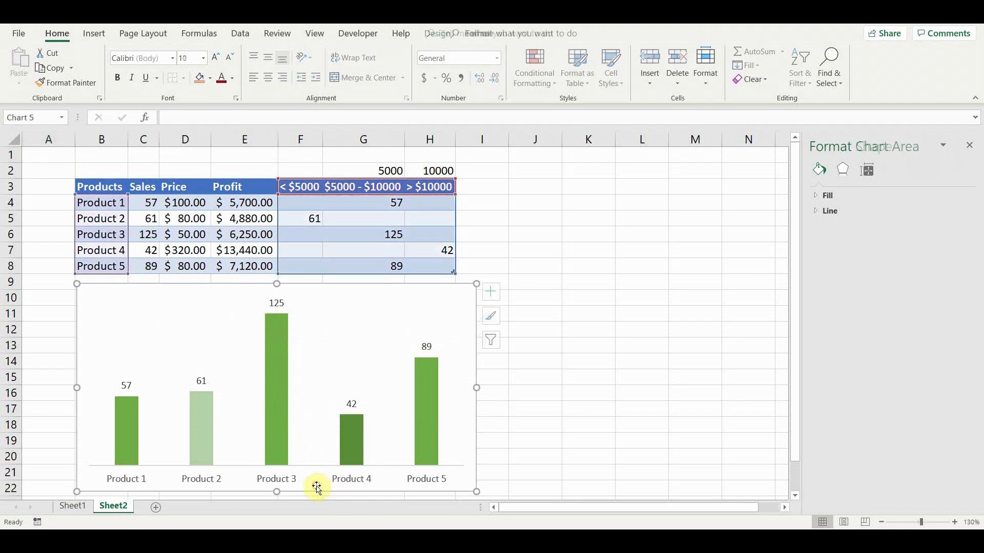
pyautogui.click(499, 297)
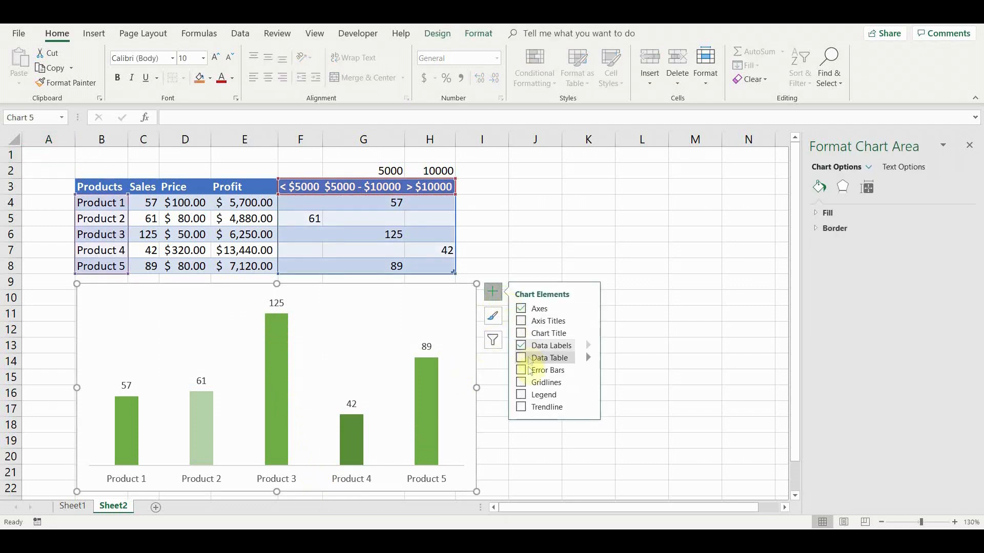
pyautogui.click(521, 395)
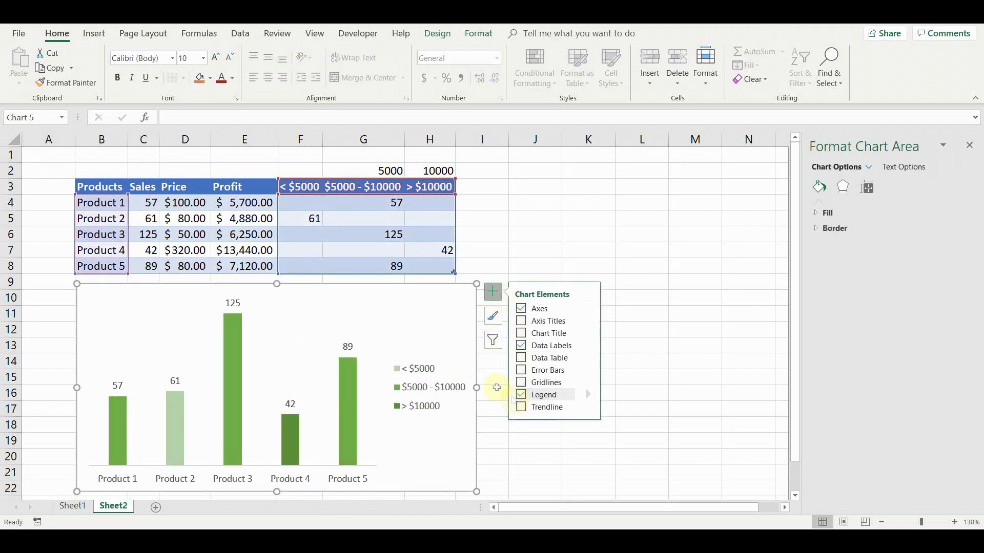
pyautogui.click(58, 156)
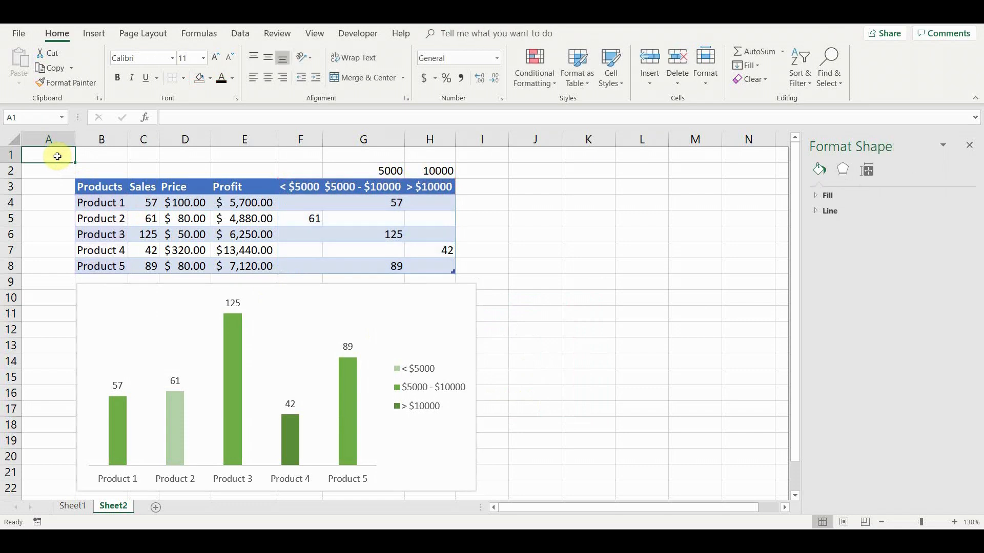
# - Insert a text box about 0.83" wide and 0.27" high above the chart's legend, reading "Profit"
pyautogui.click(95, 34)
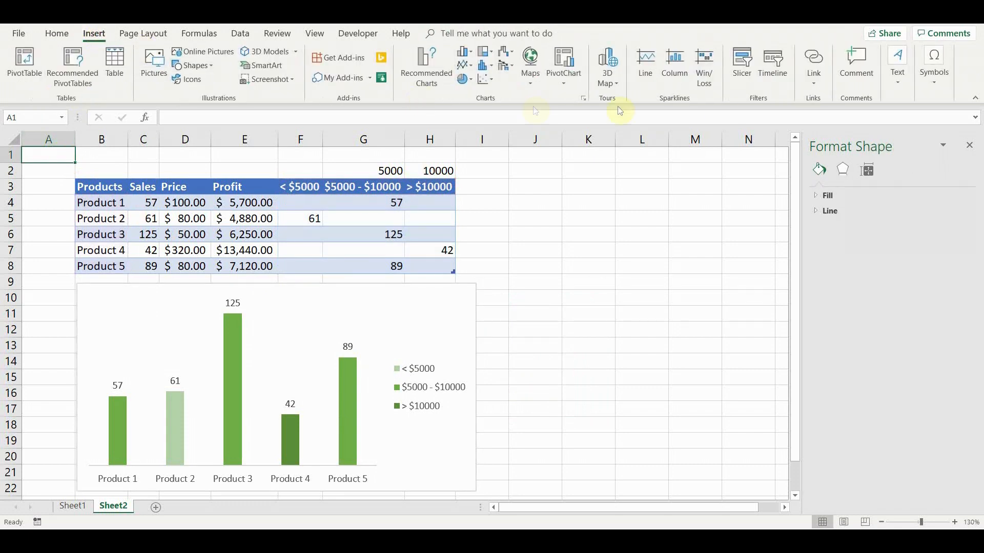
pyautogui.click(897, 66)
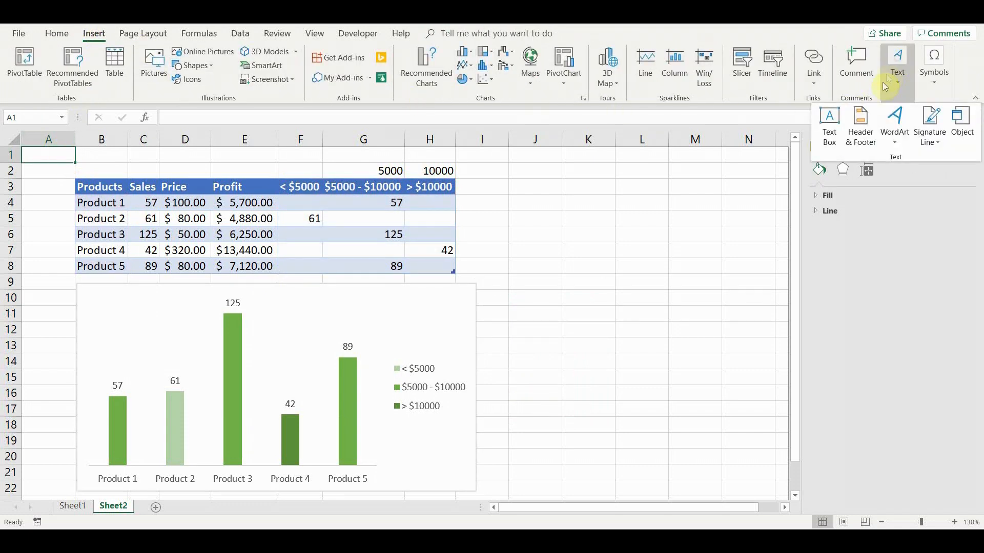
pyautogui.click(829, 126)
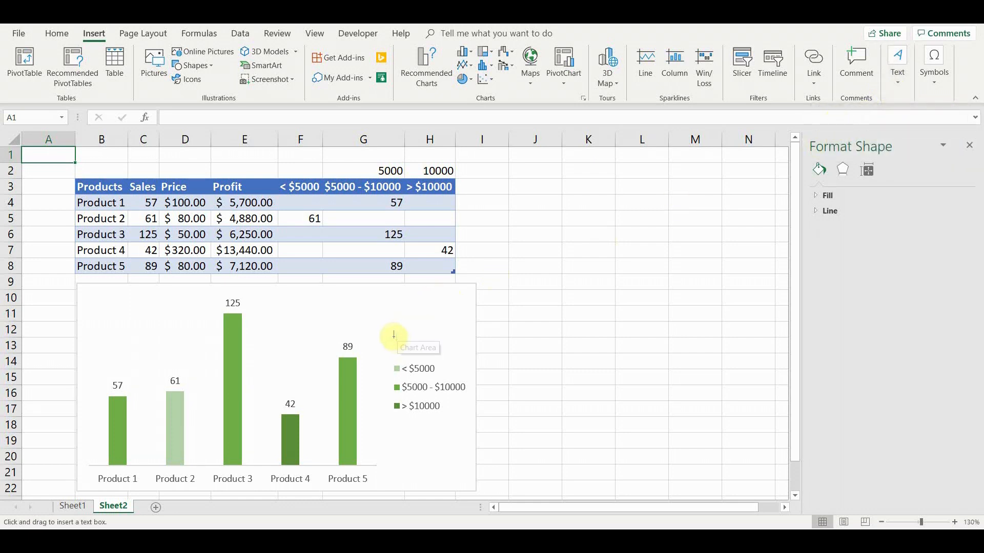
pyautogui.moveTo(390, 332); pyautogui.dragTo(456, 354)
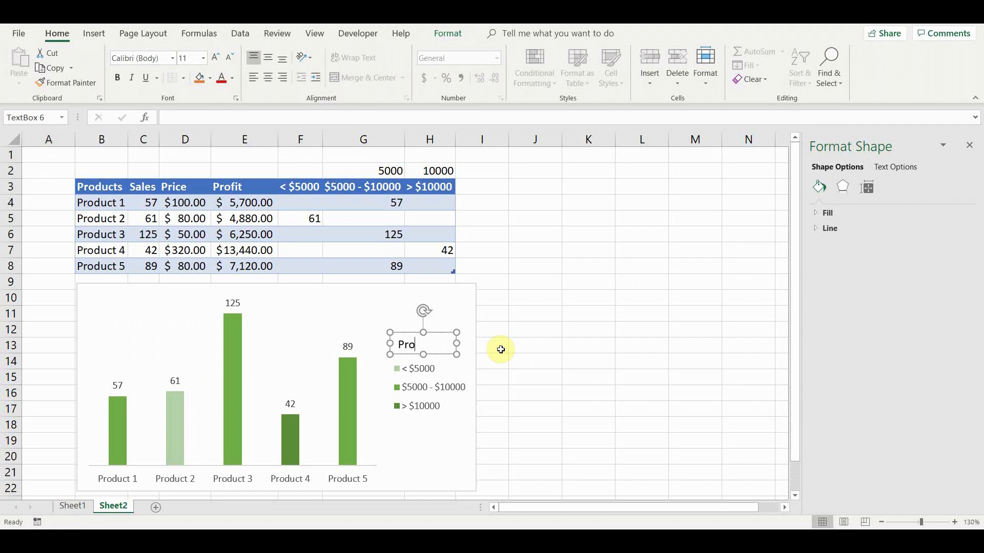
pyautogui.click(543, 345)
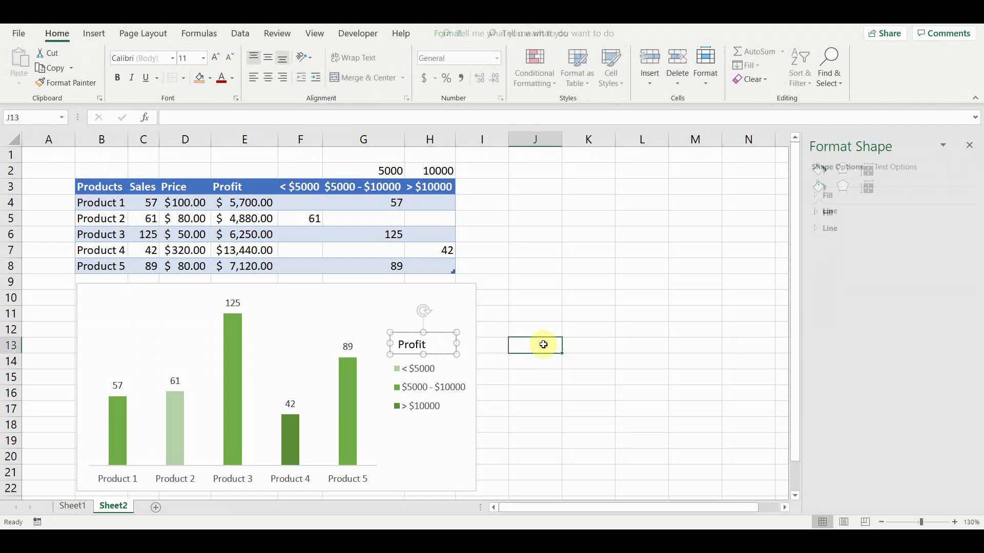
# - Remove the outline from the "Profit" text box above the legend
pyautogui.click(448, 345)
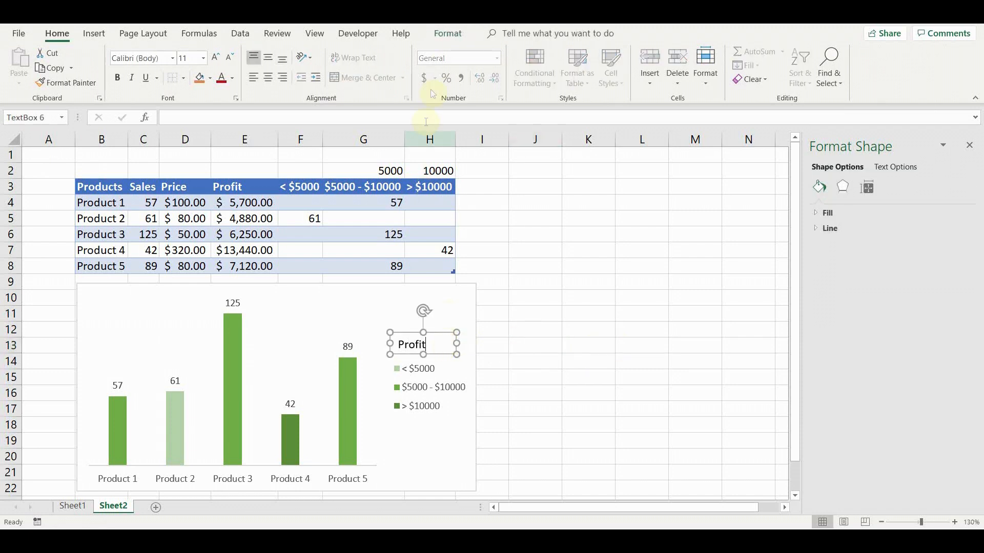
pyautogui.click(448, 33)
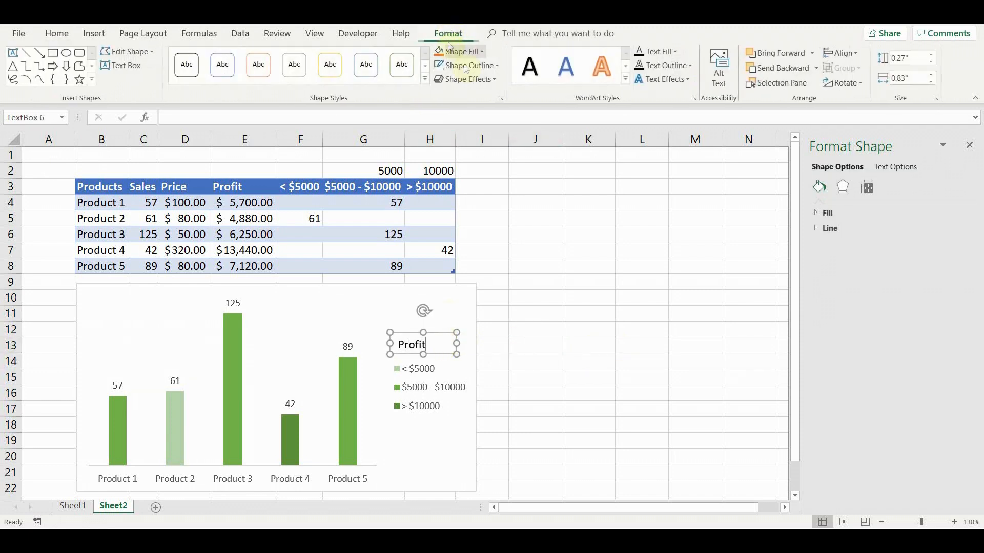
pyautogui.click(497, 70)
pyautogui.click(455, 188)
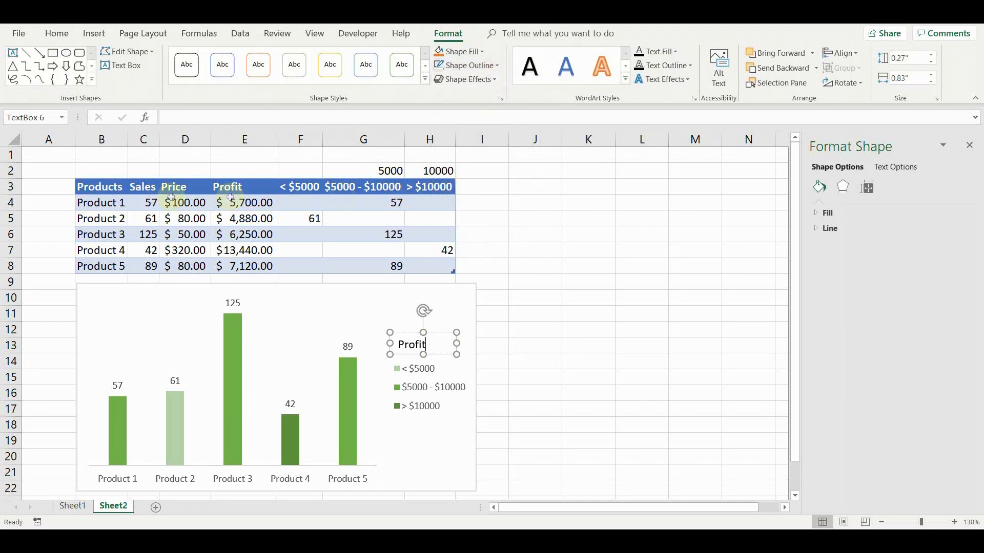
pyautogui.click(47, 154)
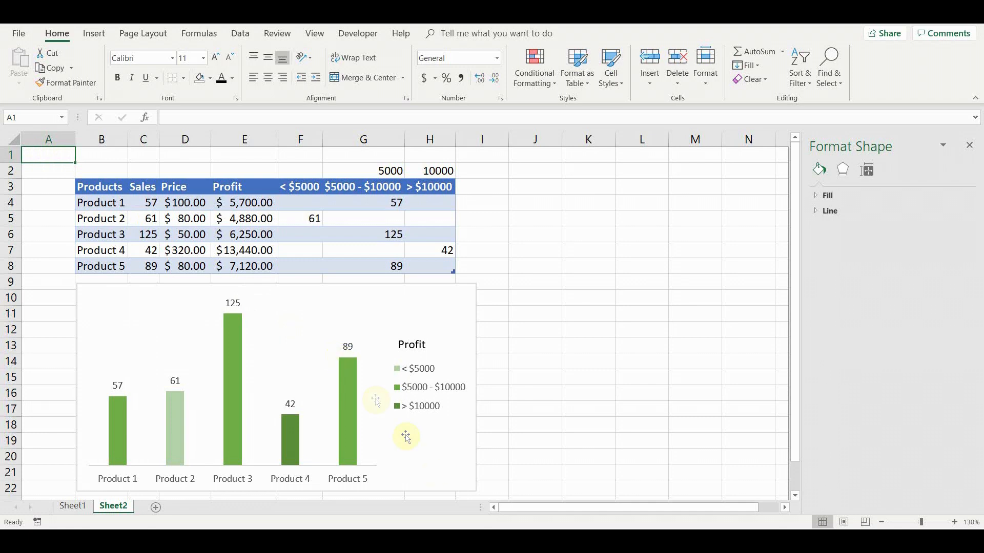
# - Add a title reading "Profit vs. Sales" above the column chart and close the formatting pane
pyautogui.click(437, 482)
pyautogui.click(492, 292)
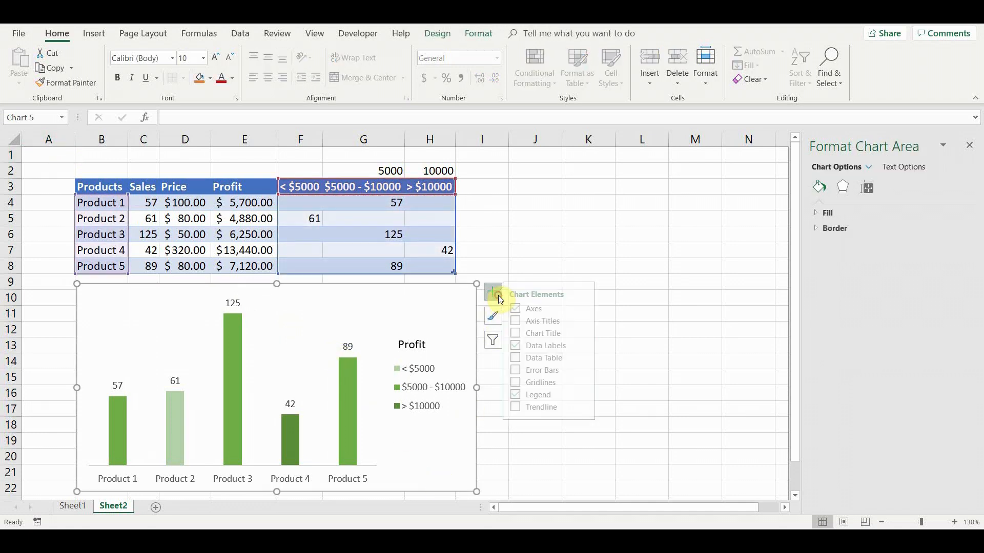
pyautogui.click(522, 333)
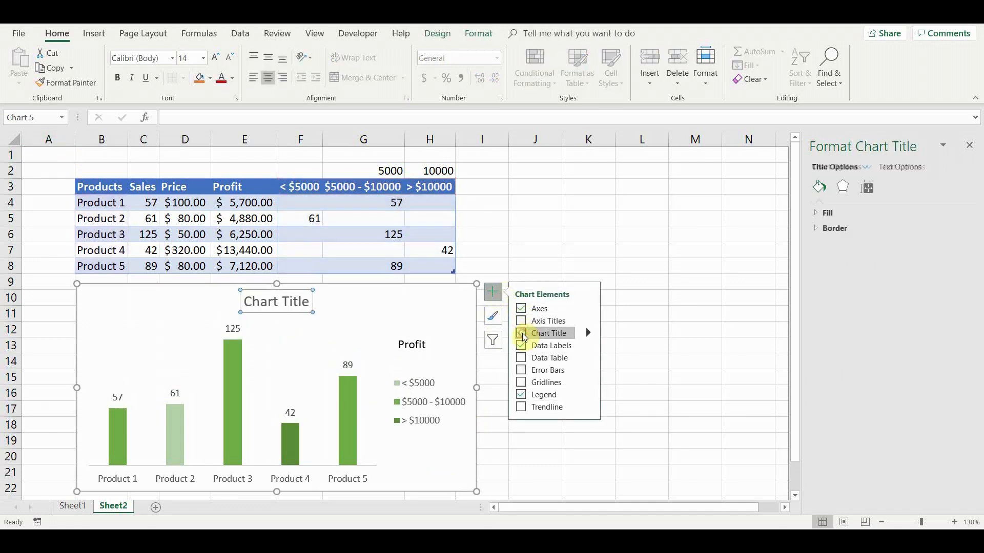
pyautogui.click(295, 302)
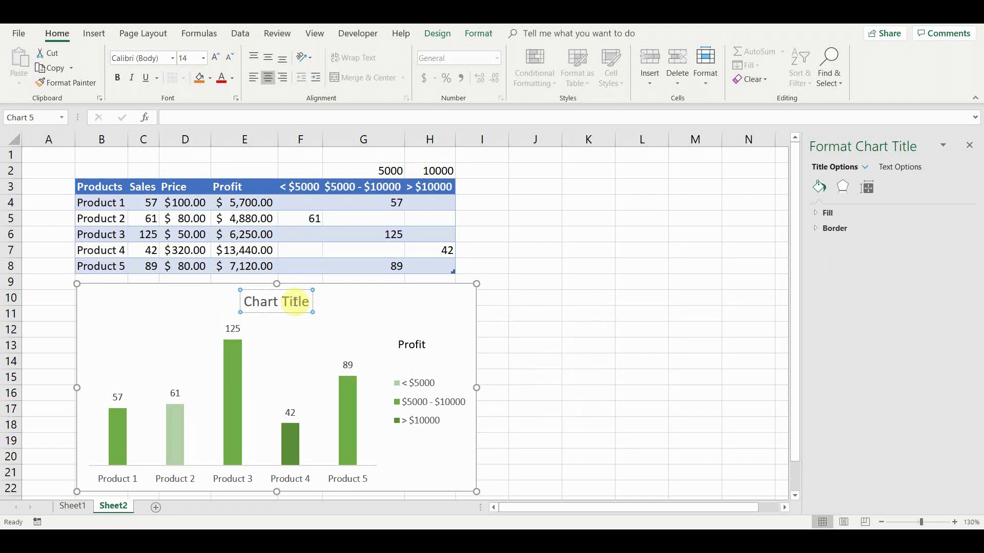
pyautogui.tripleClick(294, 302)
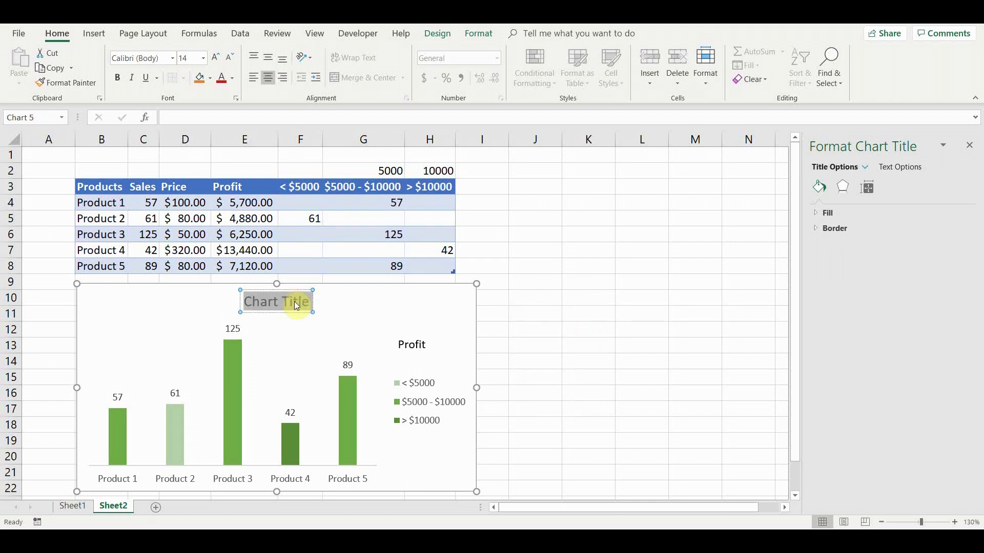
pyautogui.write('Profit vs. Sales')
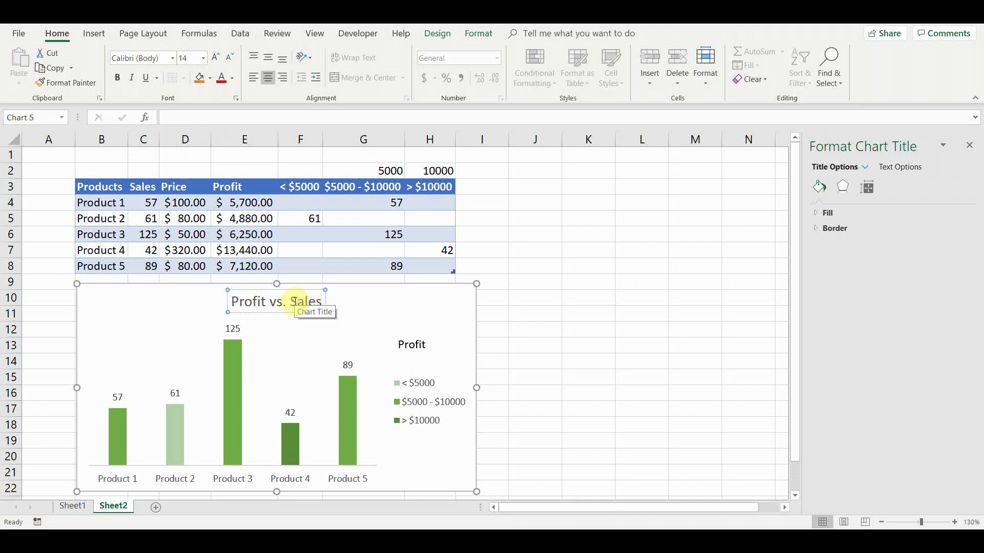
pyautogui.click(53, 156)
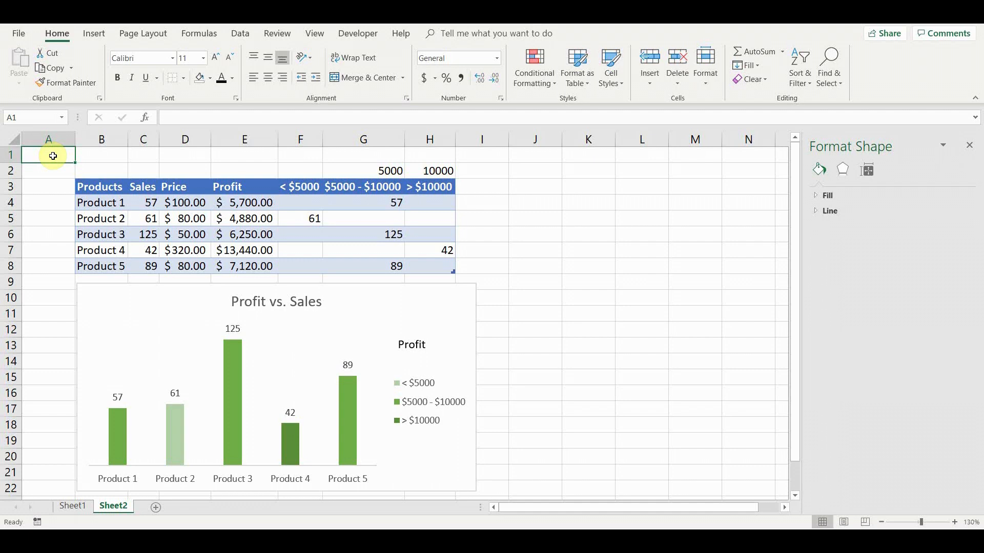
pyautogui.click(969, 148)
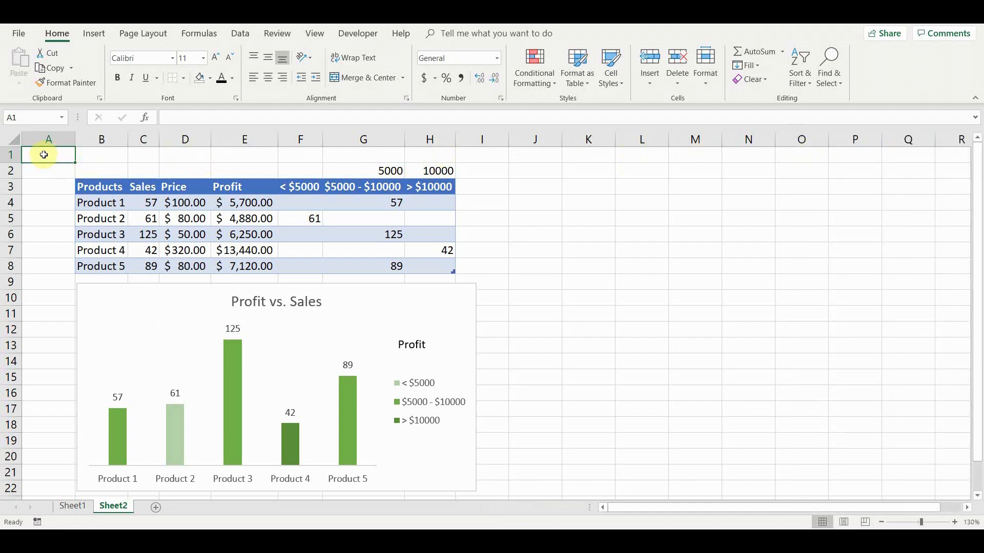